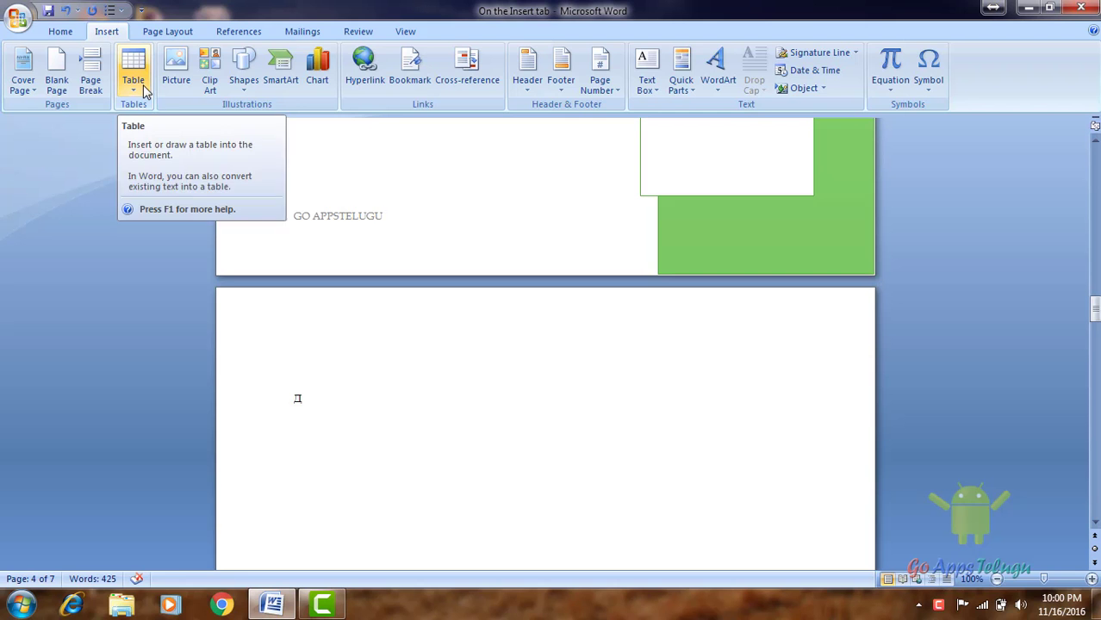
Insert a blank page into the open document.
scroll(443, 356, "up", 5)
scroll(443, 356, "up", 2)
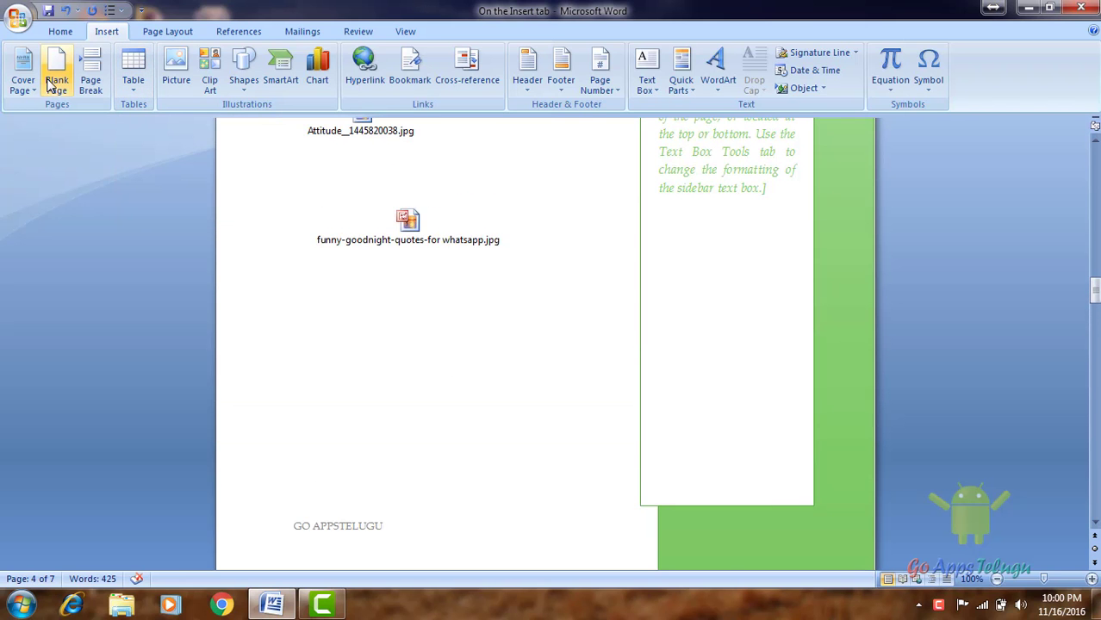
left_click(49, 83)
Create a new blank Document1 and bring up the Insert tab's table grid.
left_click(30, 25)
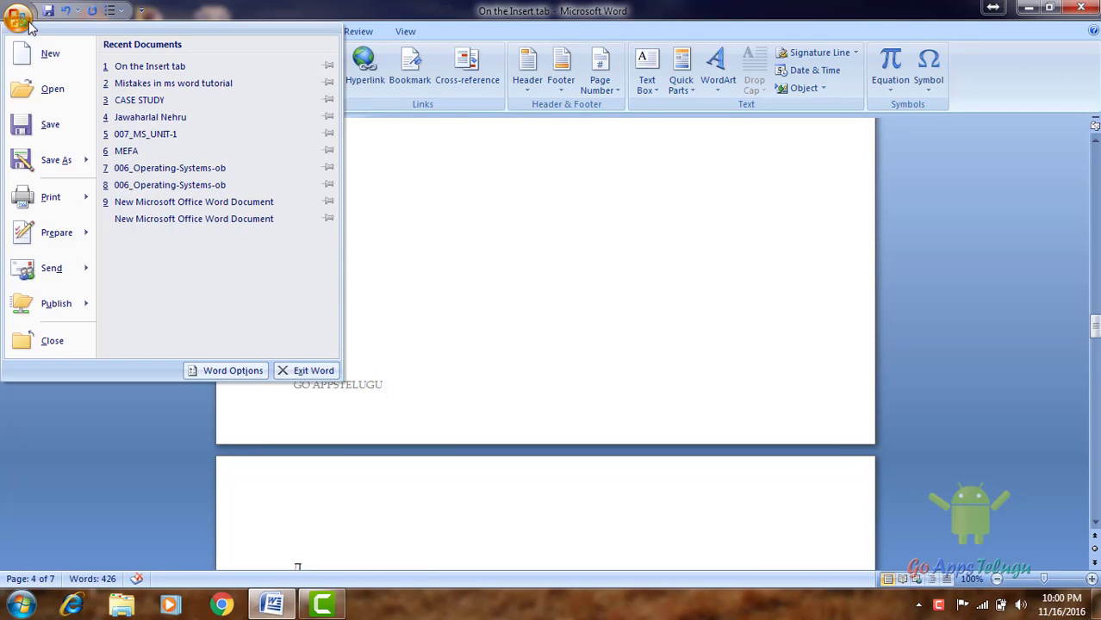
left_click(49, 53)
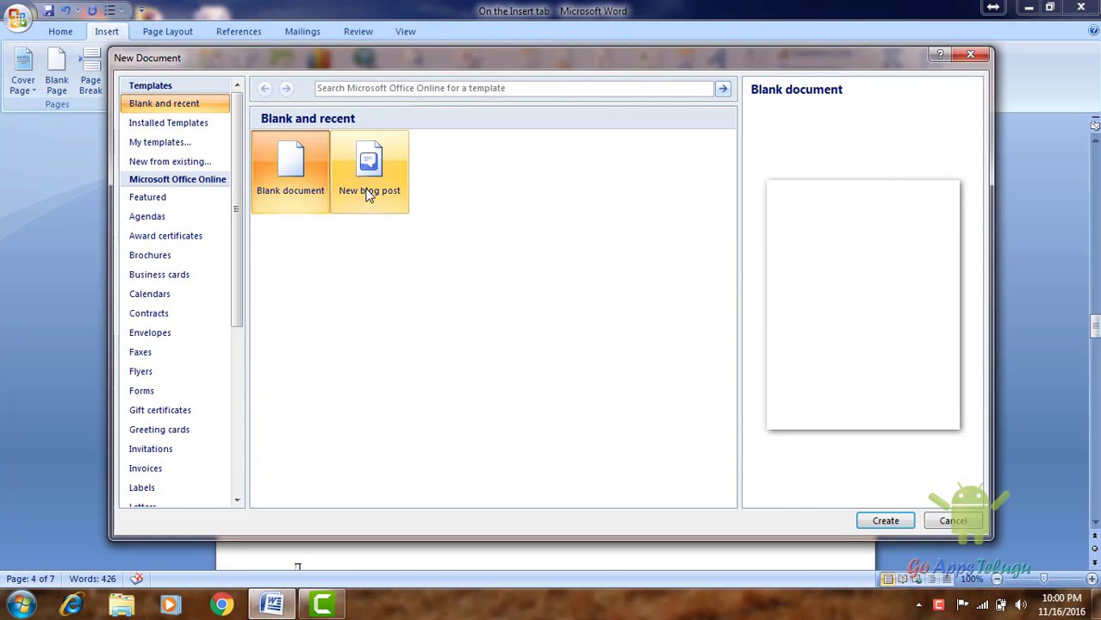
left_click(885, 520)
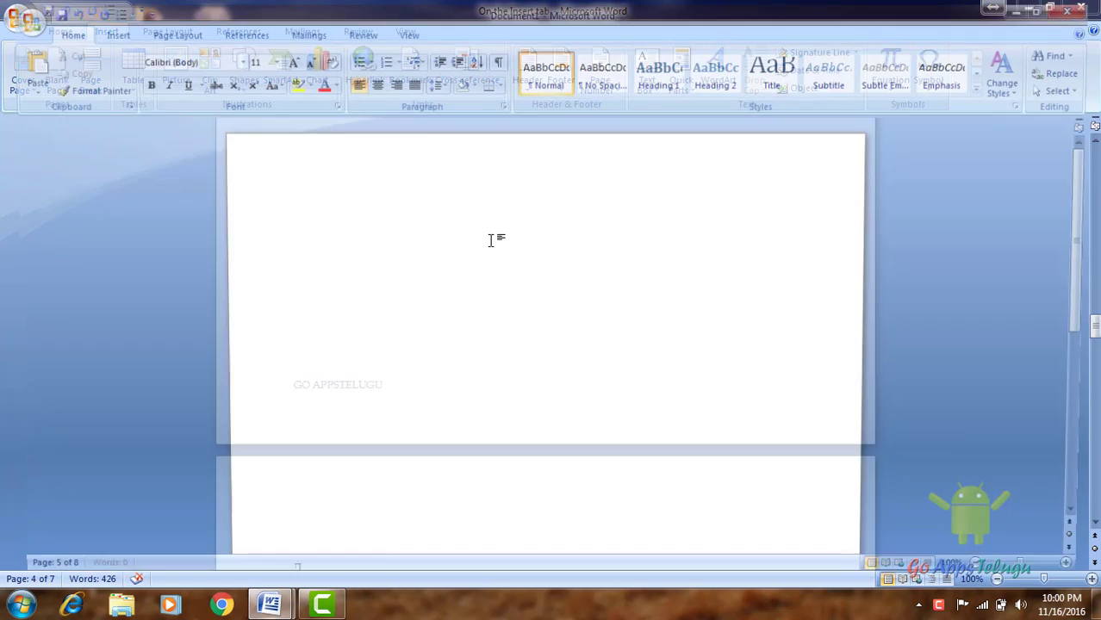
left_click(106, 31)
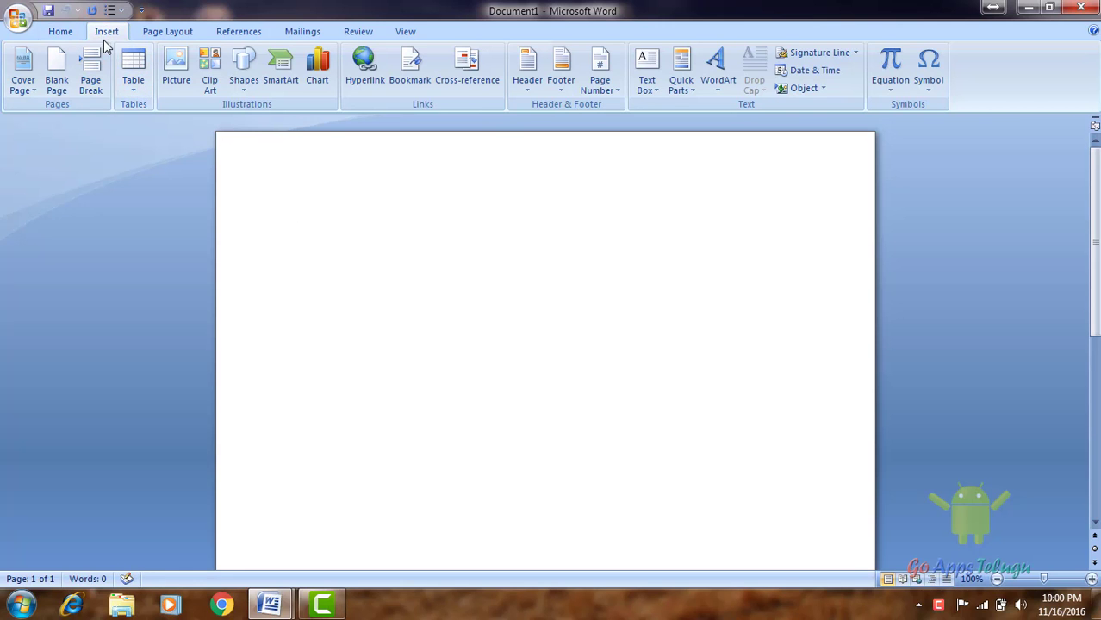
left_click(132, 93)
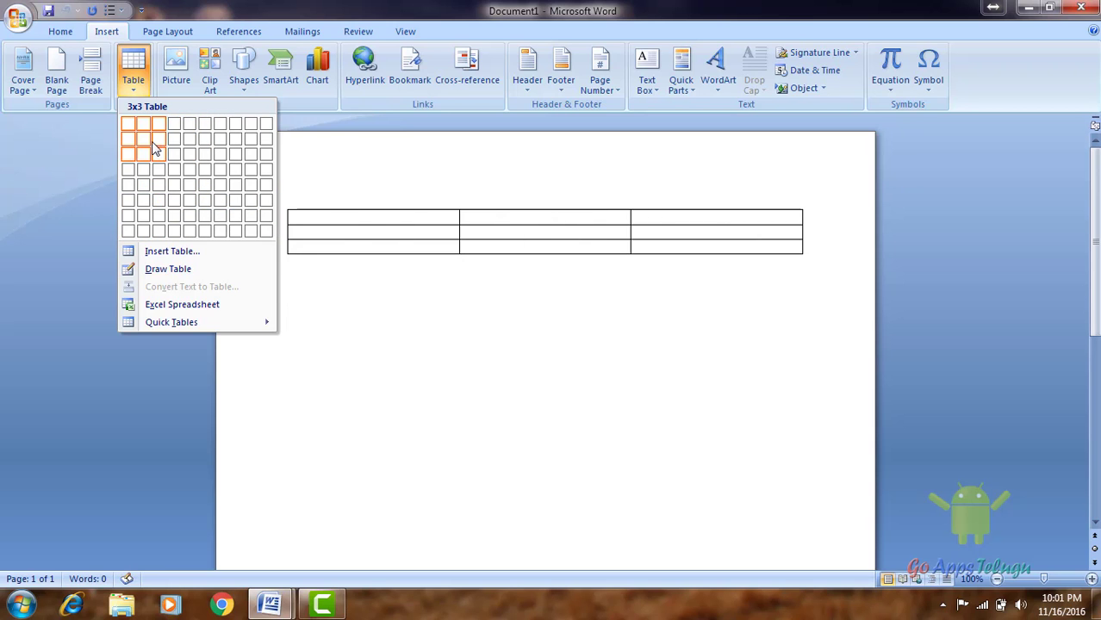
Insert a 4x1 table with headings Empno, Emp name, Emp sal, Emp gen, adding a row below.
left_click(184, 129)
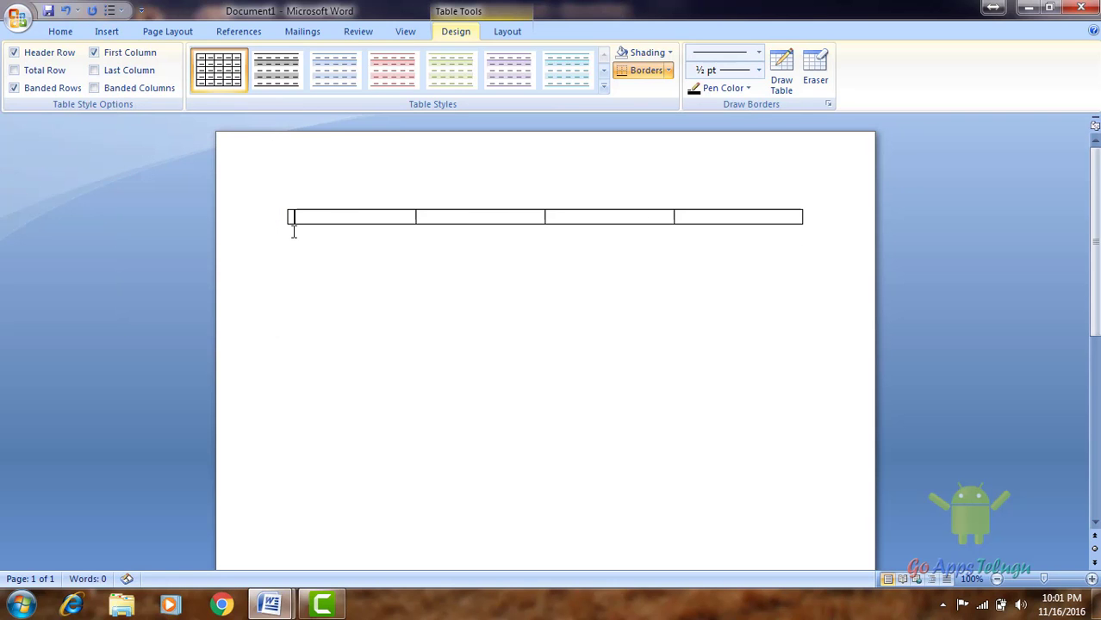
type("Empno")
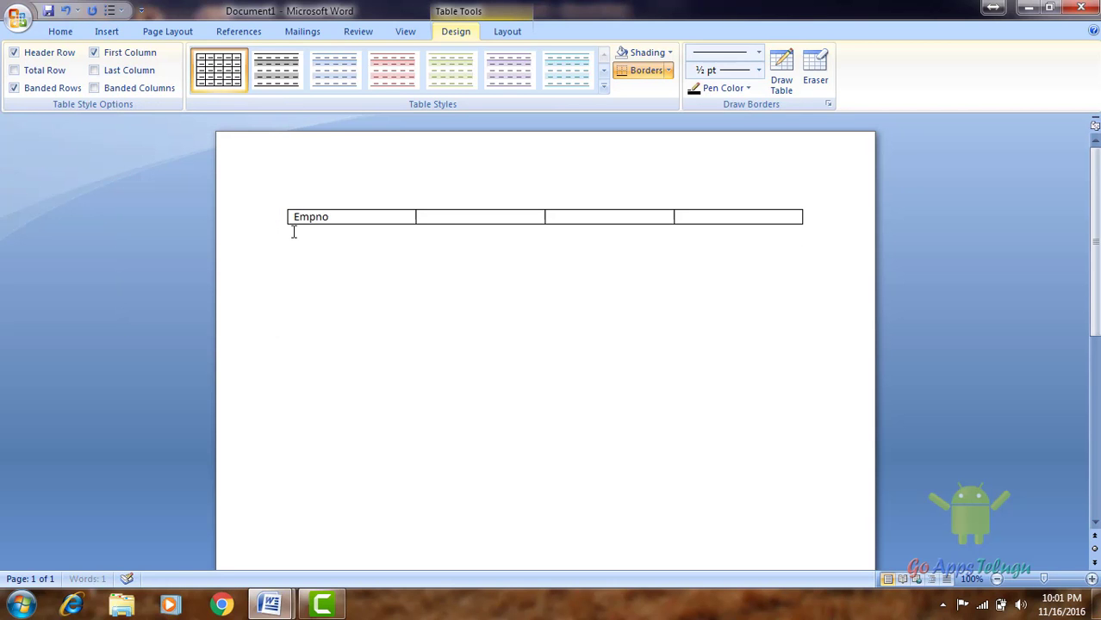
type("E")
type("mp")
type(" sa")
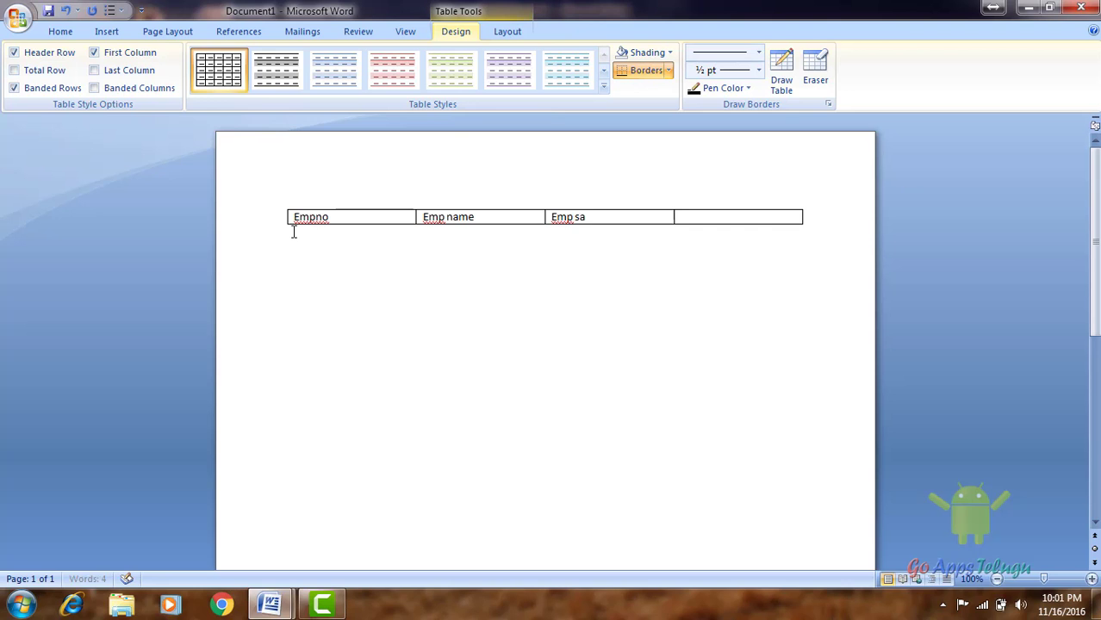
type("l")
key("Tab")
type("Emp")
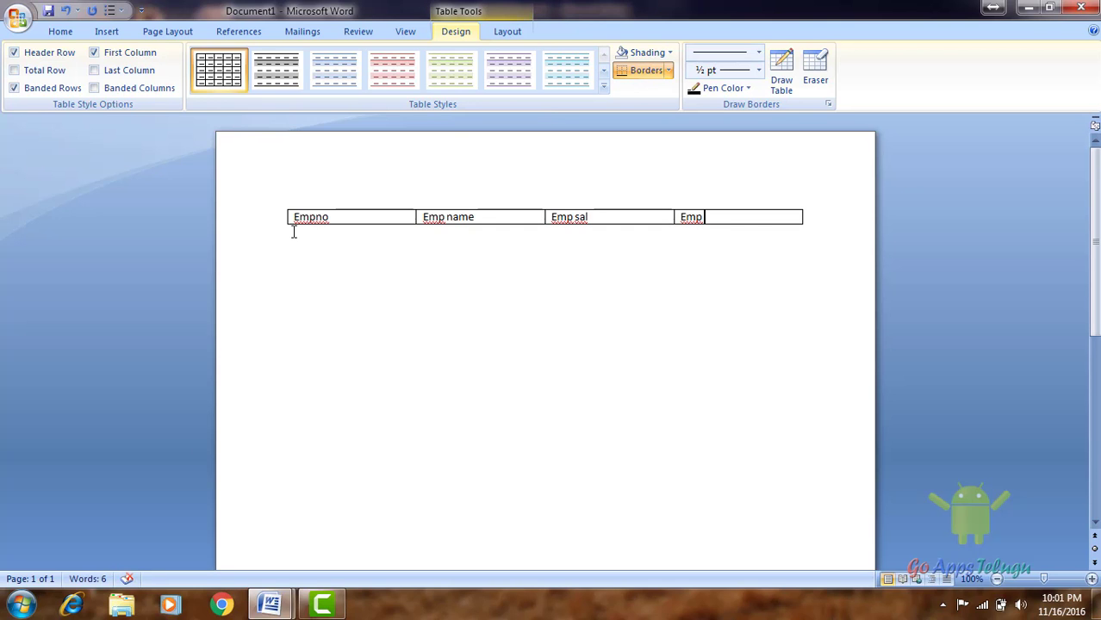
type(" gen")
key("Tab")
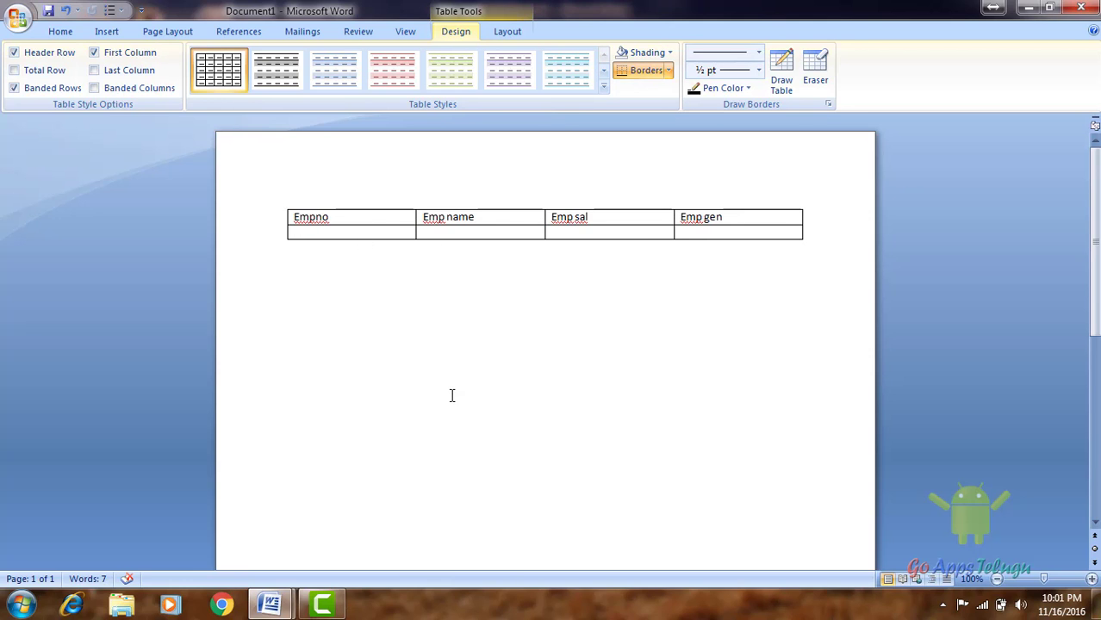
Add extra empty rows, then undo back to five blank rows under the header.
key("Tab")
key("Tab")
key("Tab")
key("Tab")
key("Tab")
key("Tab")
key("Tab")
key("Tab")
key("Tab")
key("Tab")
key("Tab")
key("Tab")
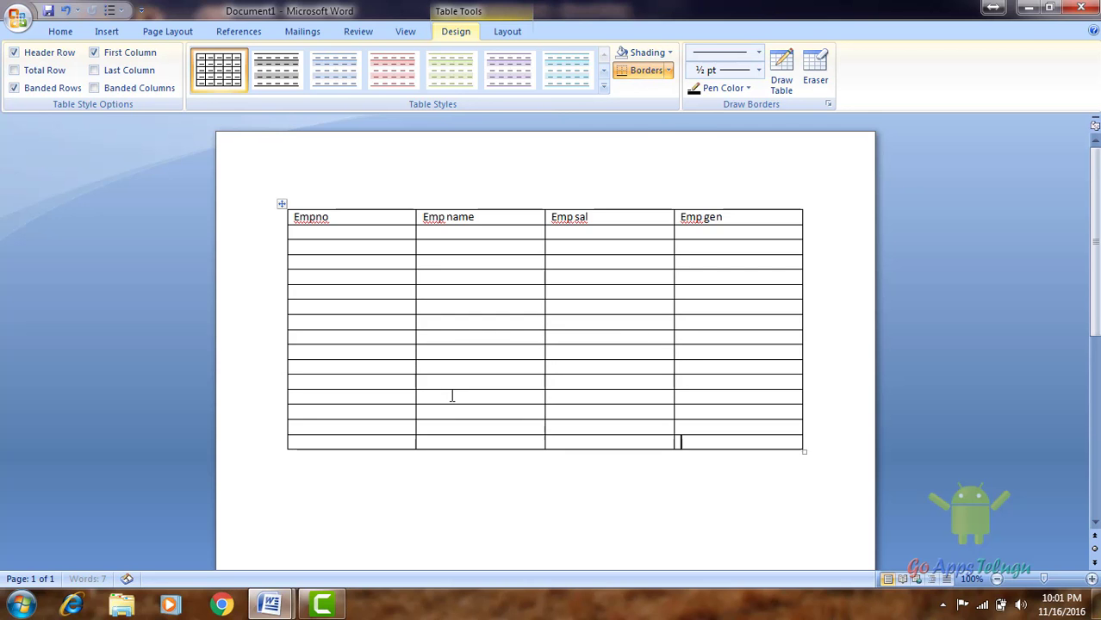
key("Tab")
key("Tab")
key("Tab")
key("Tab")
key("Tab")
key("Tab")
key("Tab")
key("Tab")
key("Tab")
key("Tab")
key("Tab")
key("Tab")
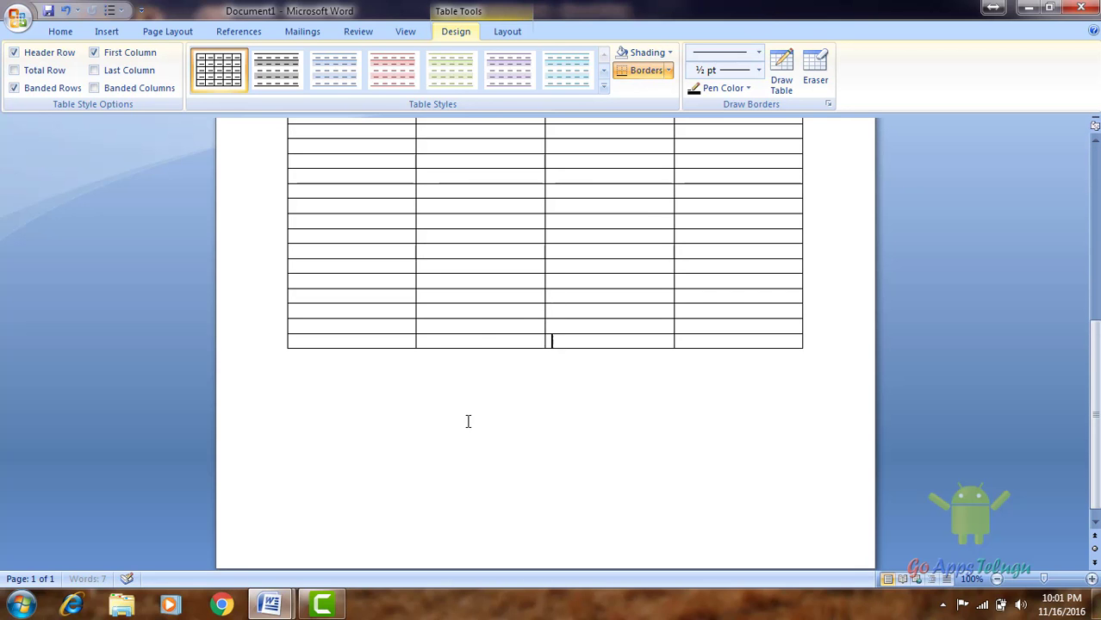
key("Tab")
key("Tab")
key("Tab")
key("Tab")
key("Tab")
key("Tab")
scroll(498, 502, "up", 10)
scroll(499, 501, "up", 1)
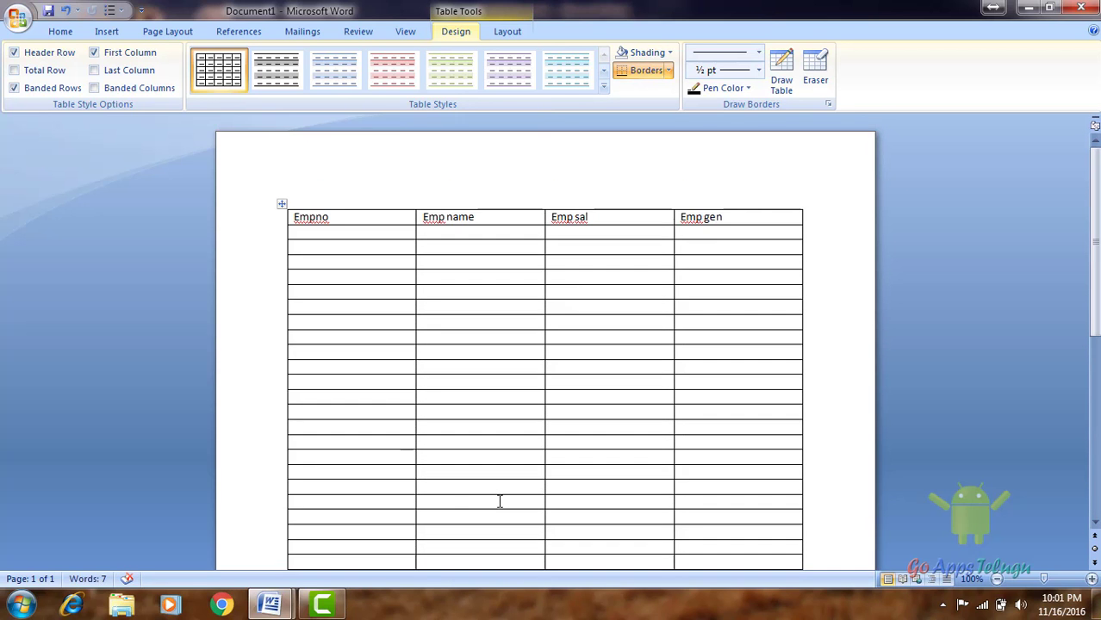
key("ctrl+z")
key("ctrl+z")
key("ctrl+z")
key("ctrl+z")
key("ctrl+z")
key("ctrl+z")
key("ctrl+z")
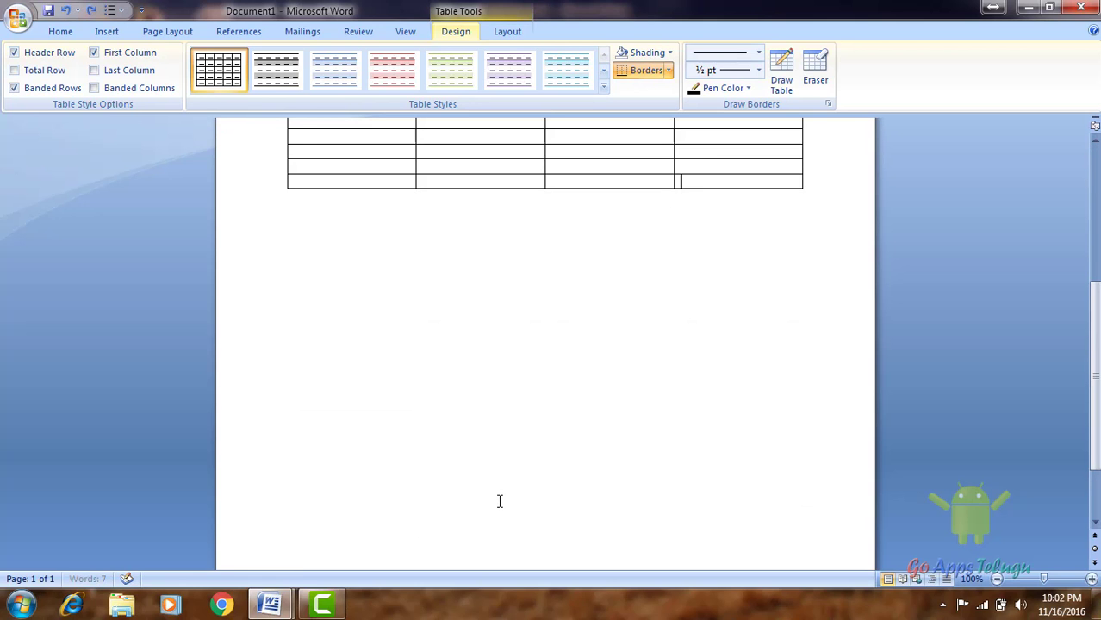
scroll(499, 501, "up", 8)
key("ctrl+z")
key("ctrl+z")
key("ctrl+z")
key("ctrl+z")
key("ctrl+z")
key("ctrl+z")
key("ctrl+z")
type("z")
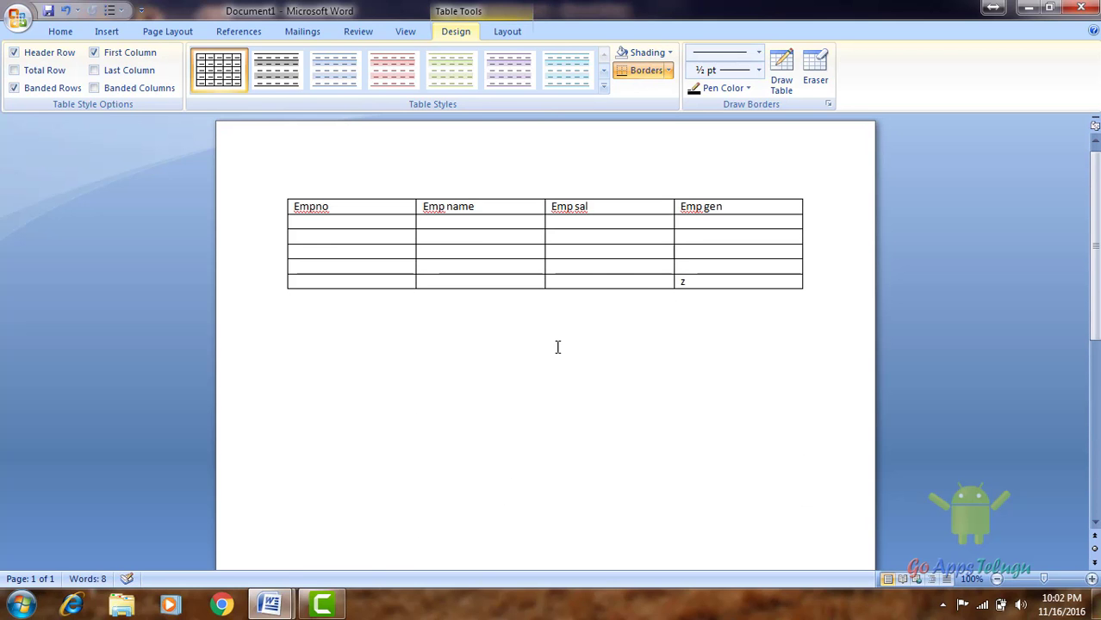
key("BackSpace")
Open the table context menu on the Emp gen heading cell.
right_click(799, 220)
mouse_move(810, 289)
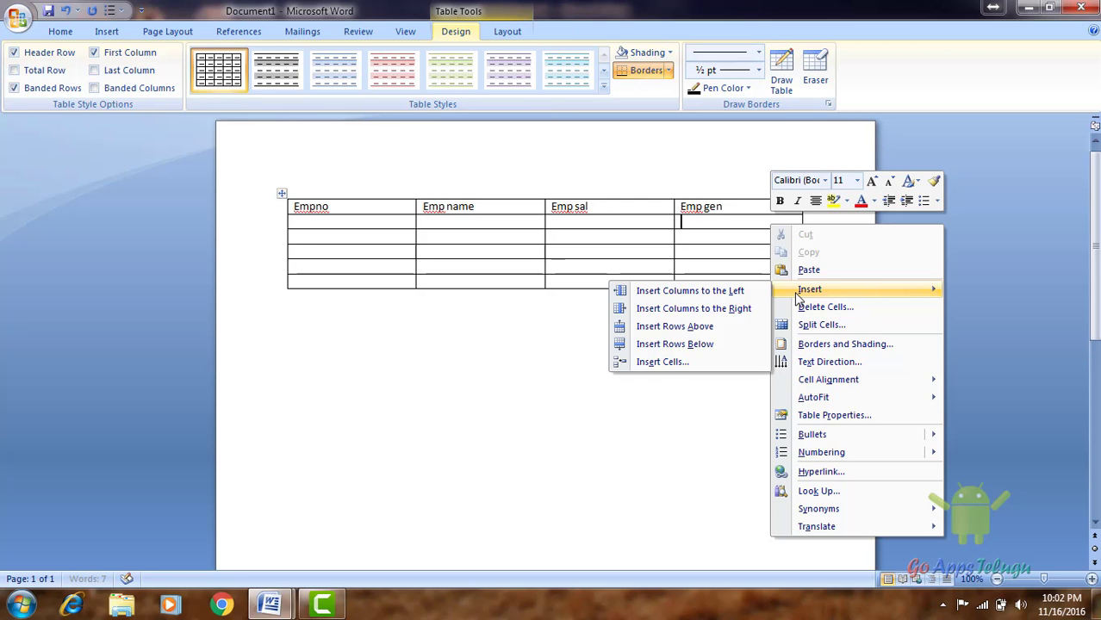
left_click(748, 238)
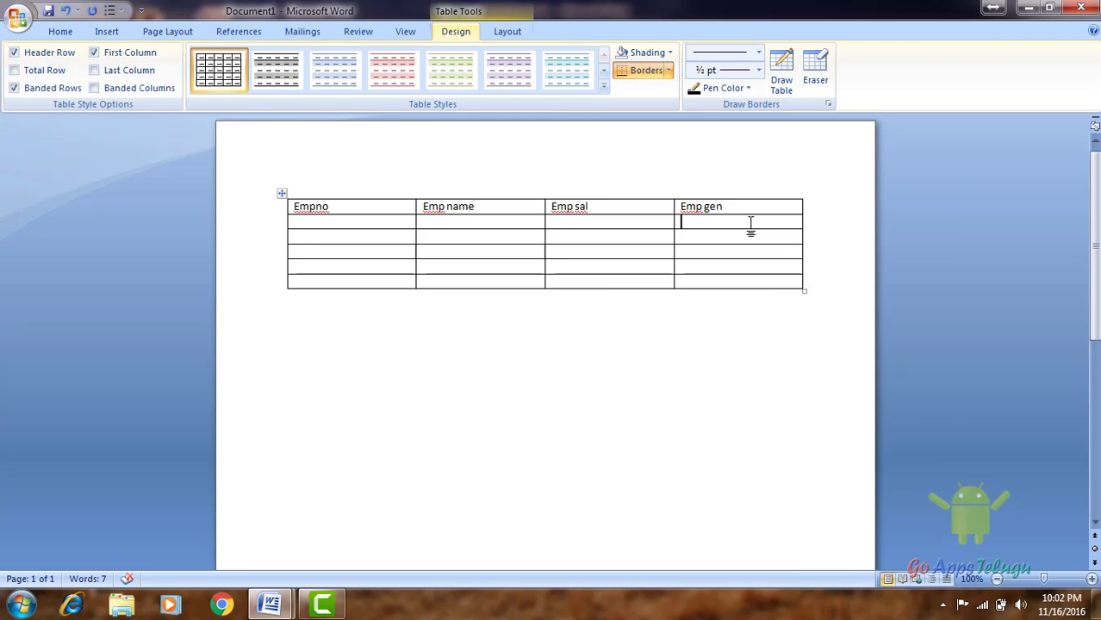
right_click(750, 226)
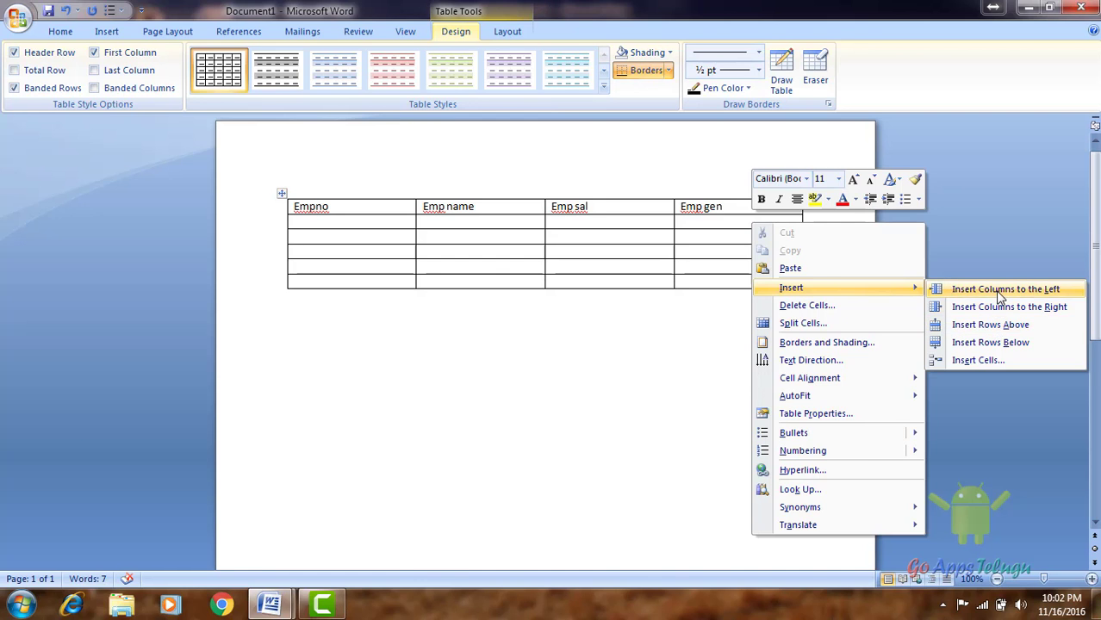
Insert a column left of Emp gen and head it Emp Group.
left_click(998, 294)
left_click(633, 209)
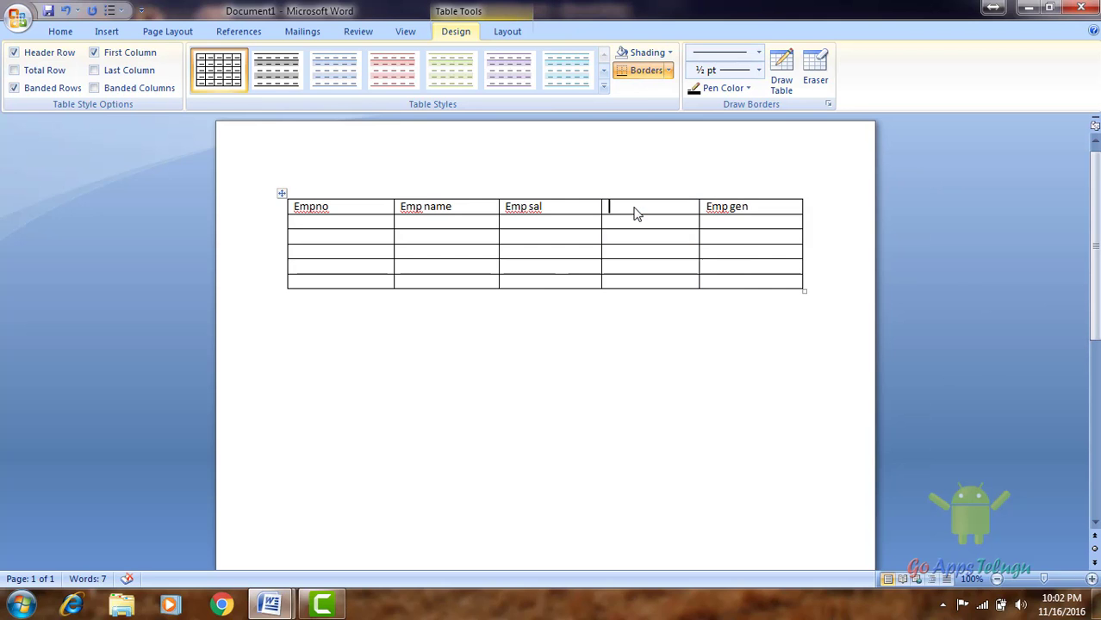
type("Emp G")
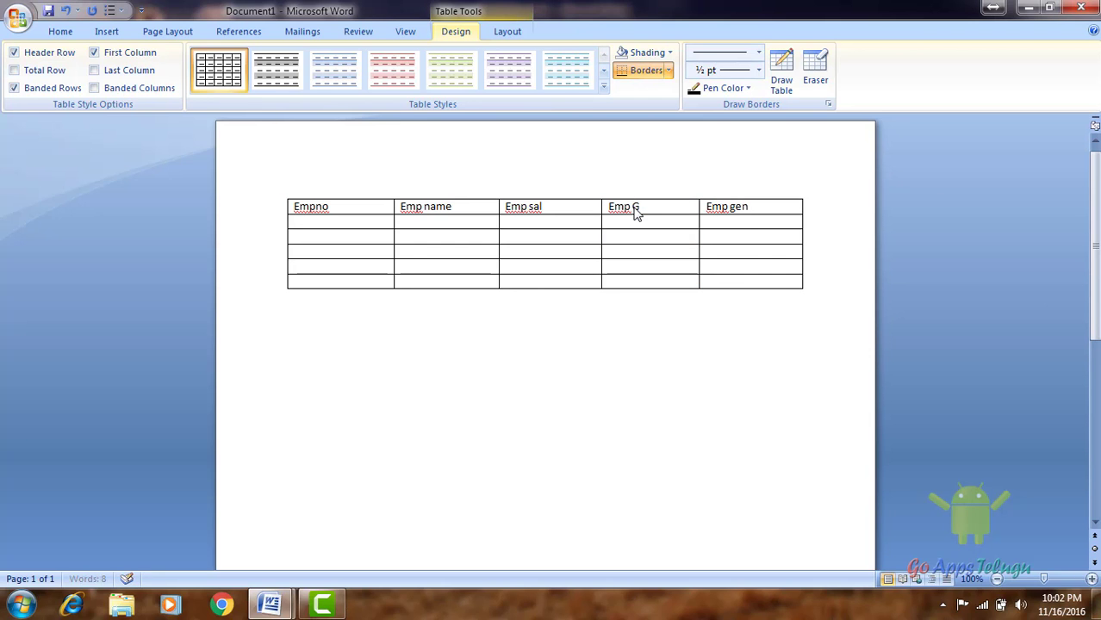
type("roup")
key("Tab")
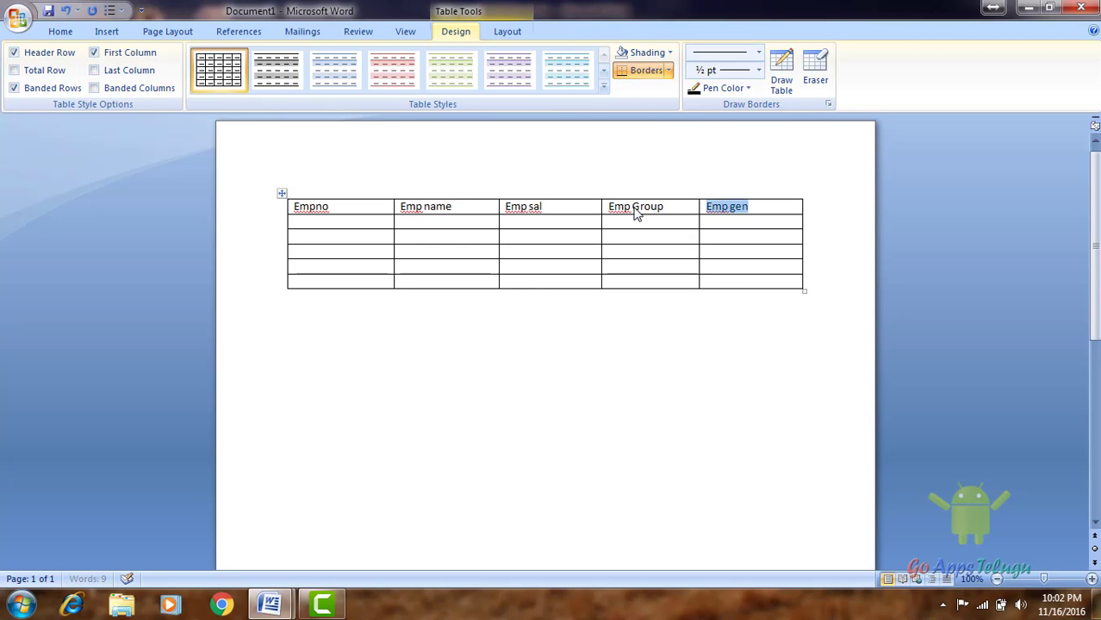
Get past the spelling suggestions for Emp and open the Emp Group cell's context menu.
right_click(644, 224)
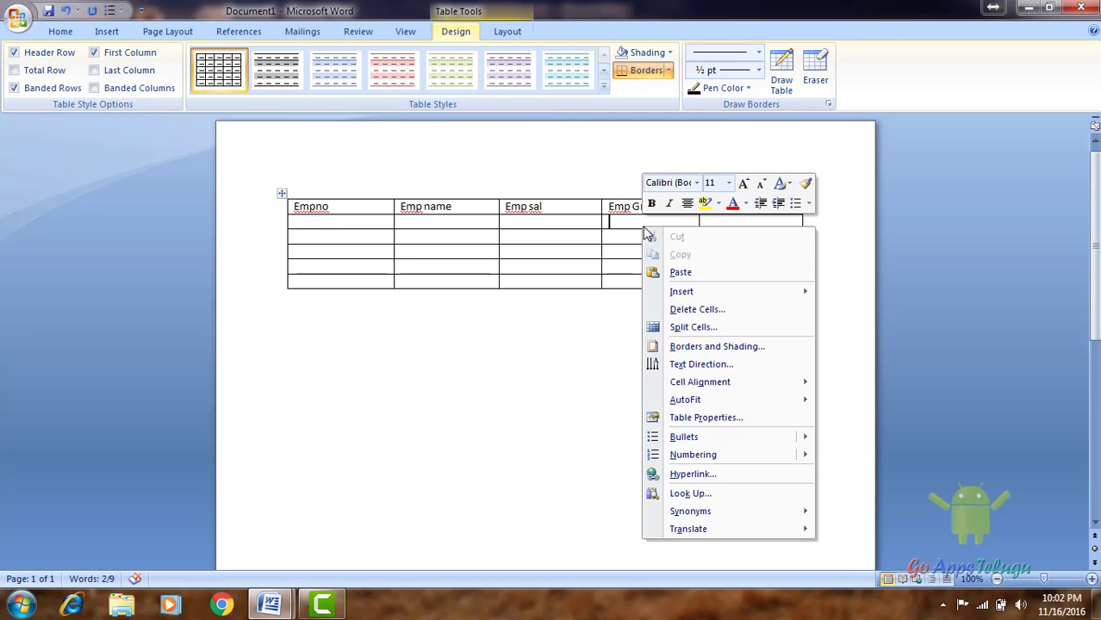
right_click(626, 211)
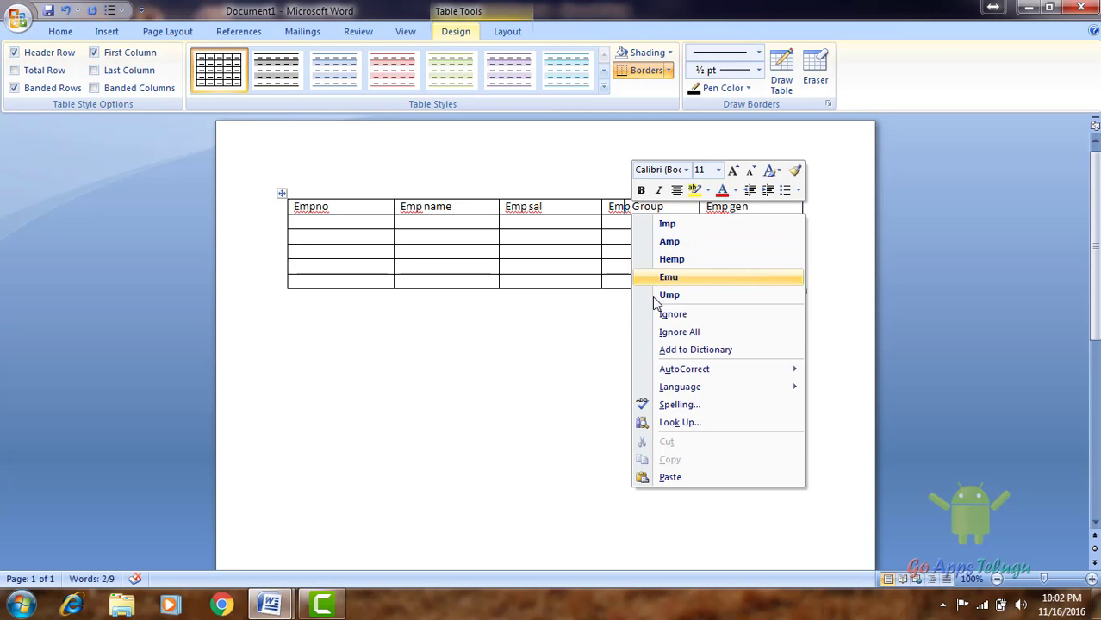
left_click(610, 212)
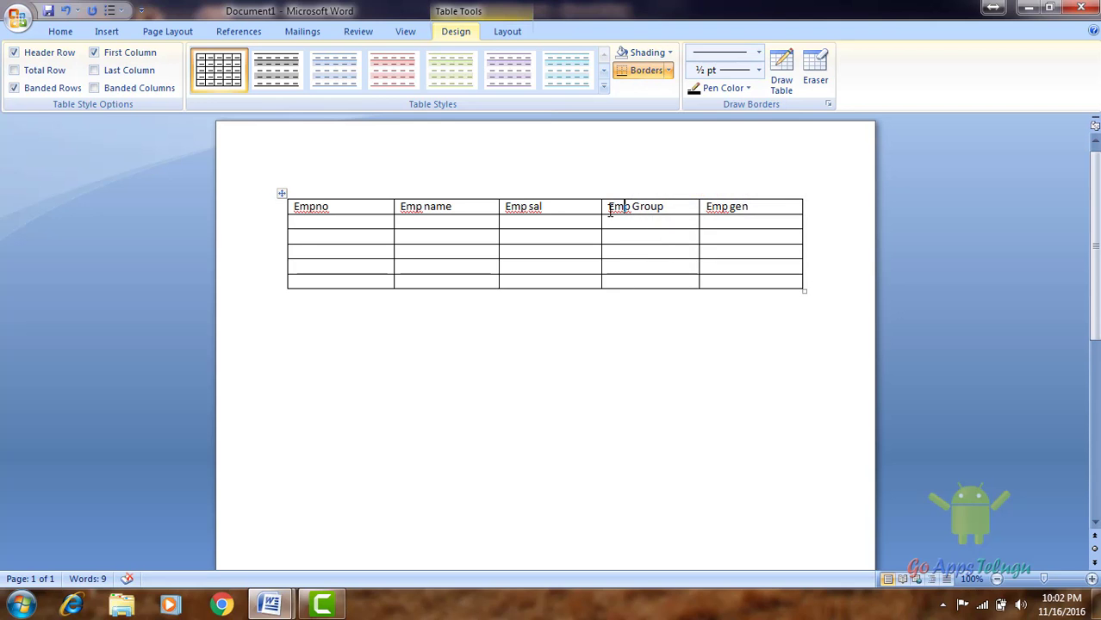
right_click(610, 212)
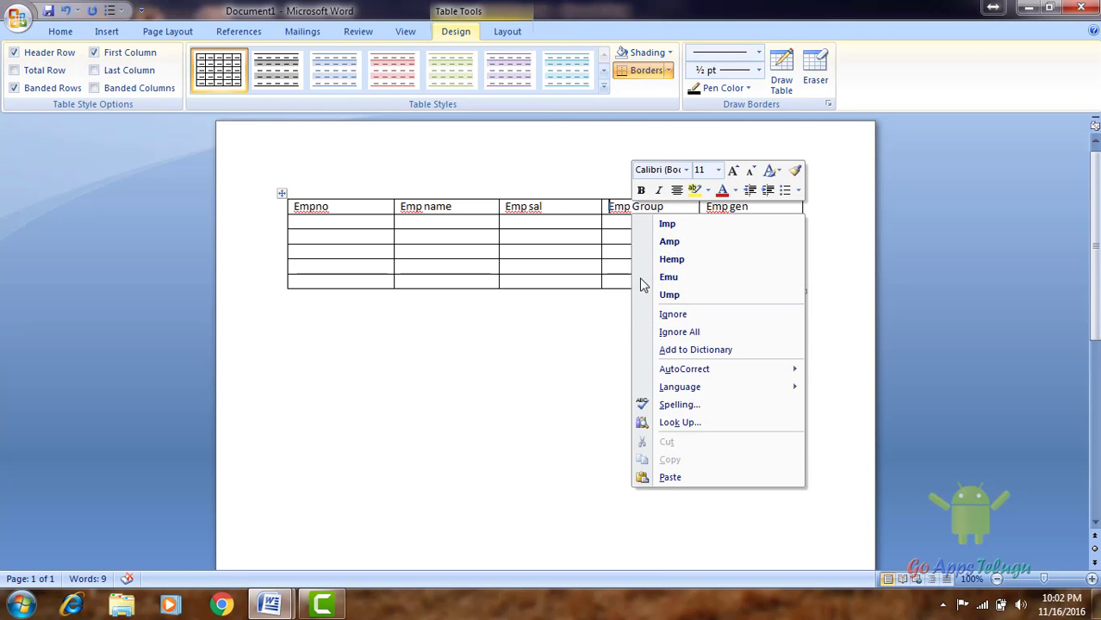
left_click(660, 211)
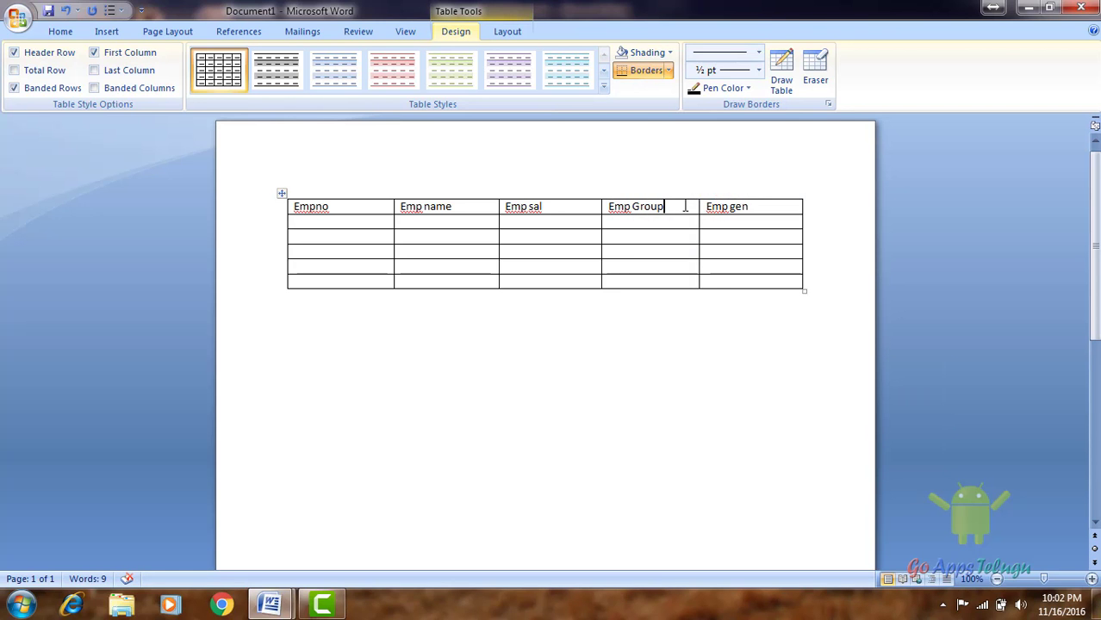
right_click(685, 208)
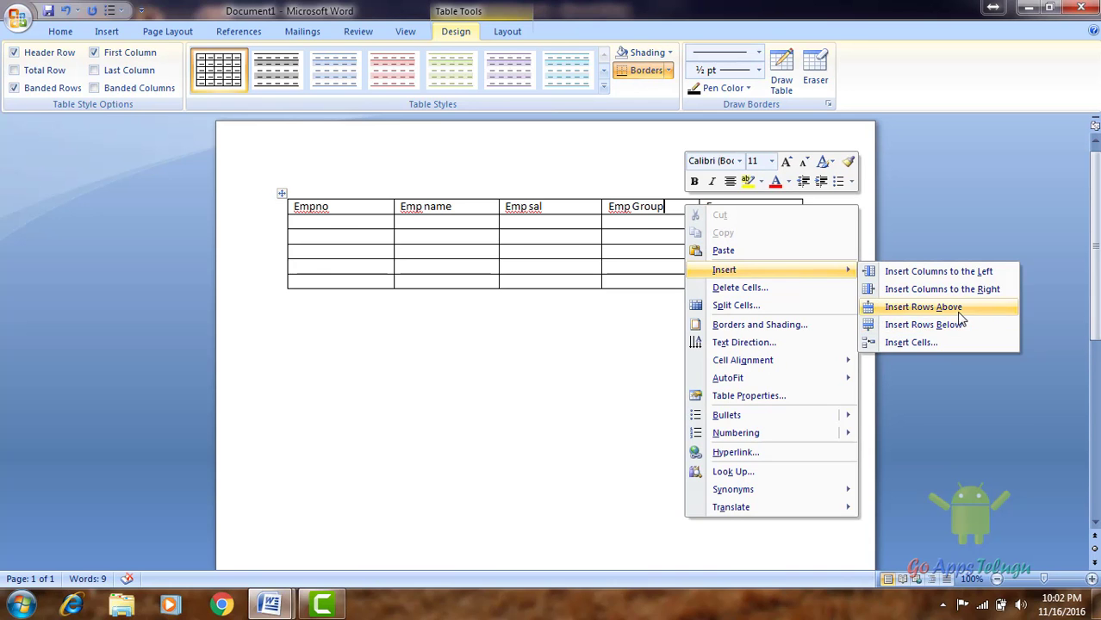
Insert a row above the header row, then undo it.
left_click(874, 306)
left_click(649, 207)
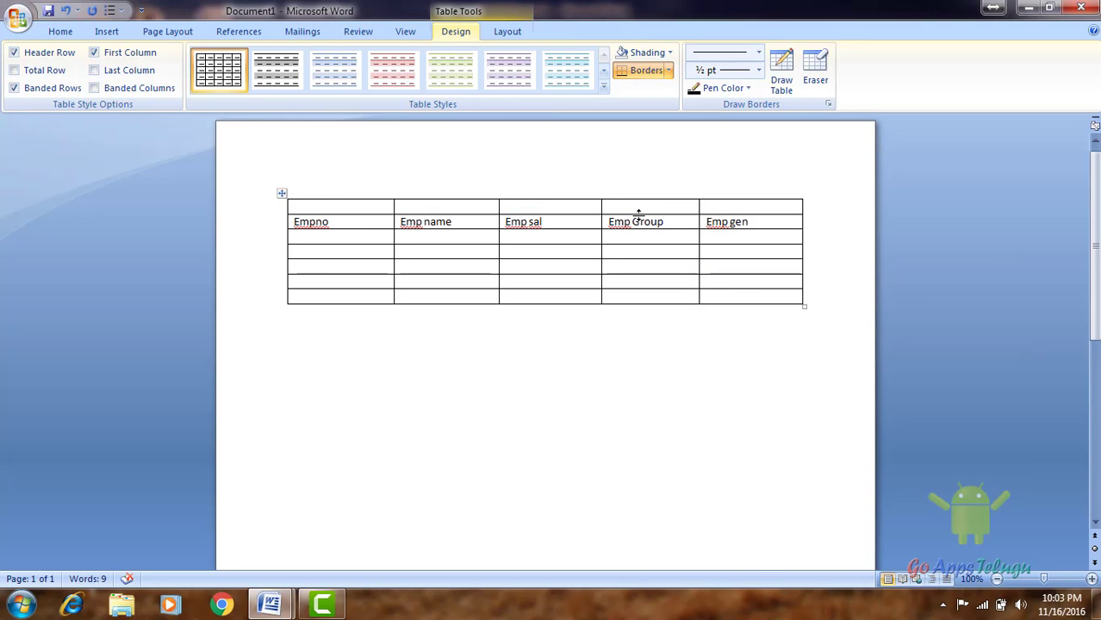
key("ctrl+z")
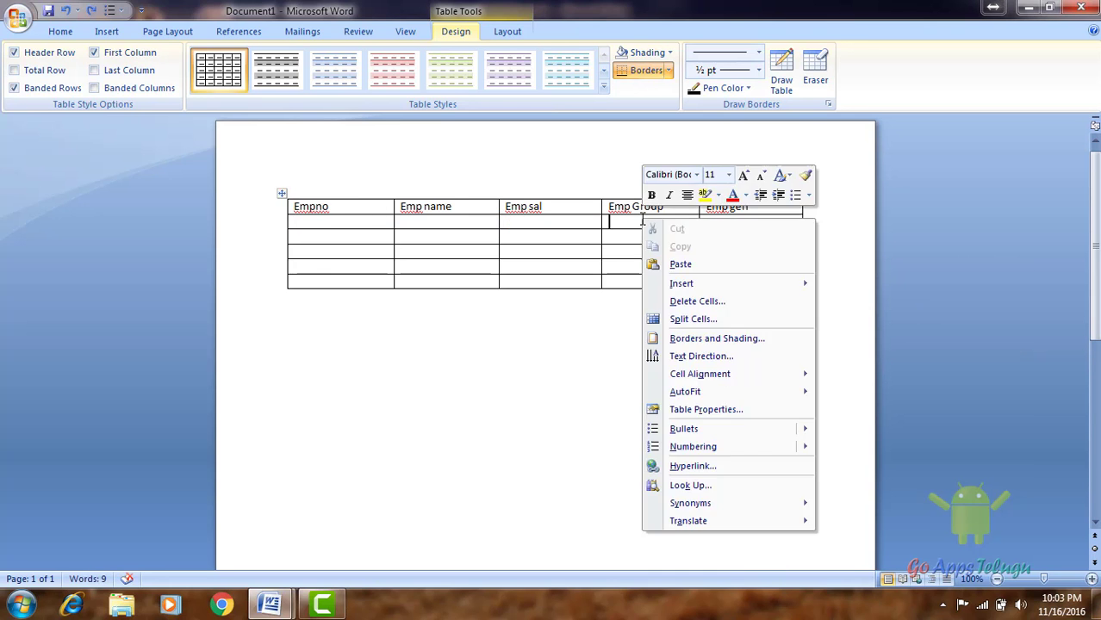
Select the first empty row under the headers and open its context menu.
right_click(642, 221)
mouse_move(681, 284)
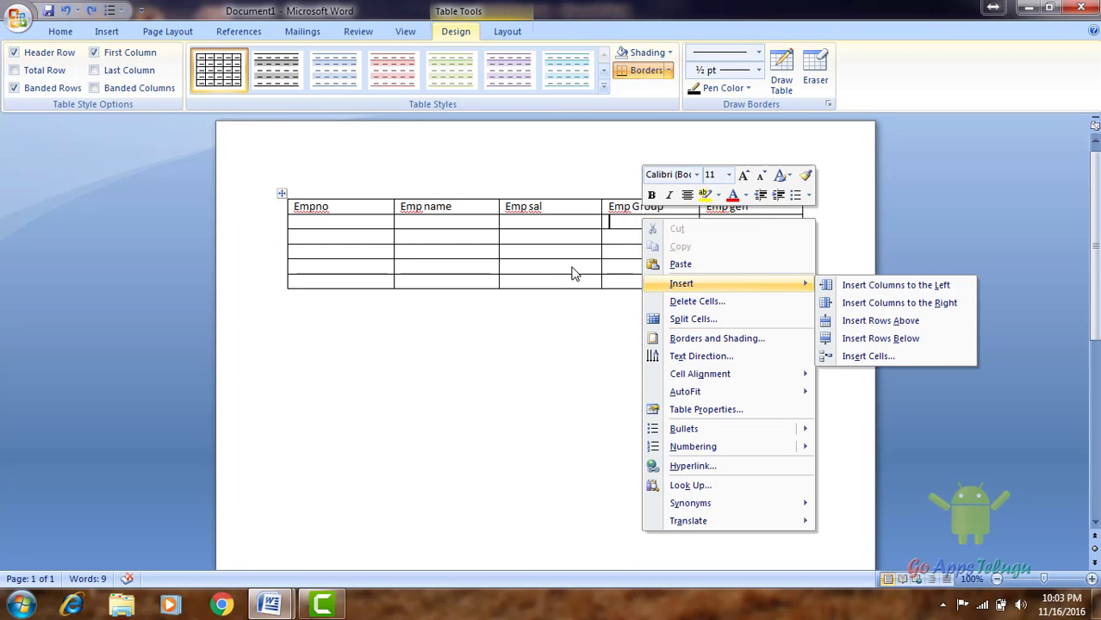
left_click(366, 240)
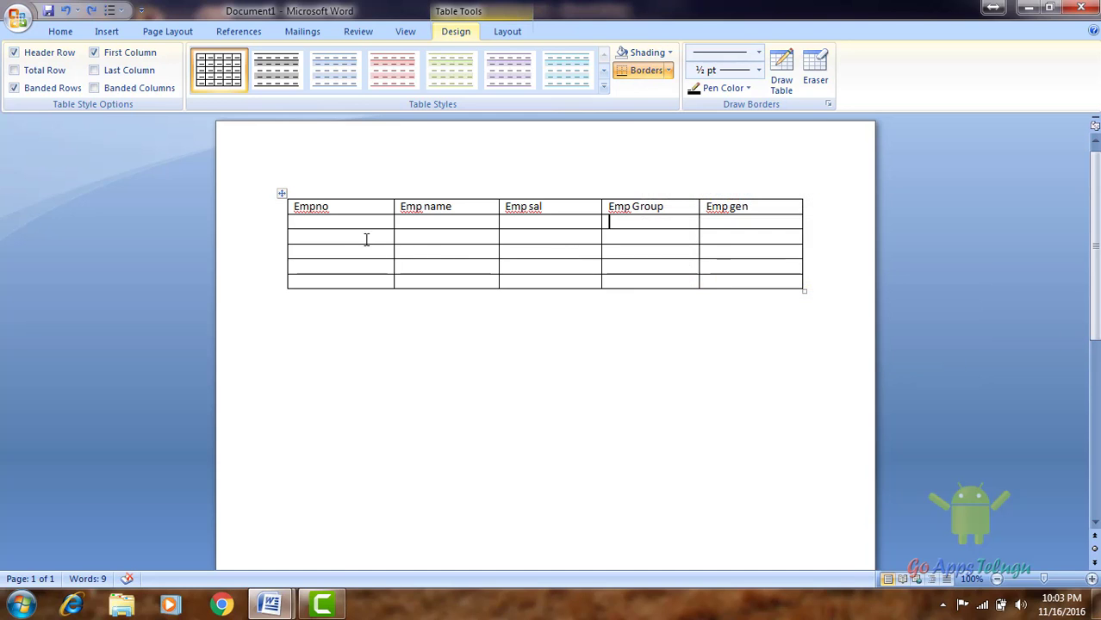
left_click_drag(364, 224, 714, 215)
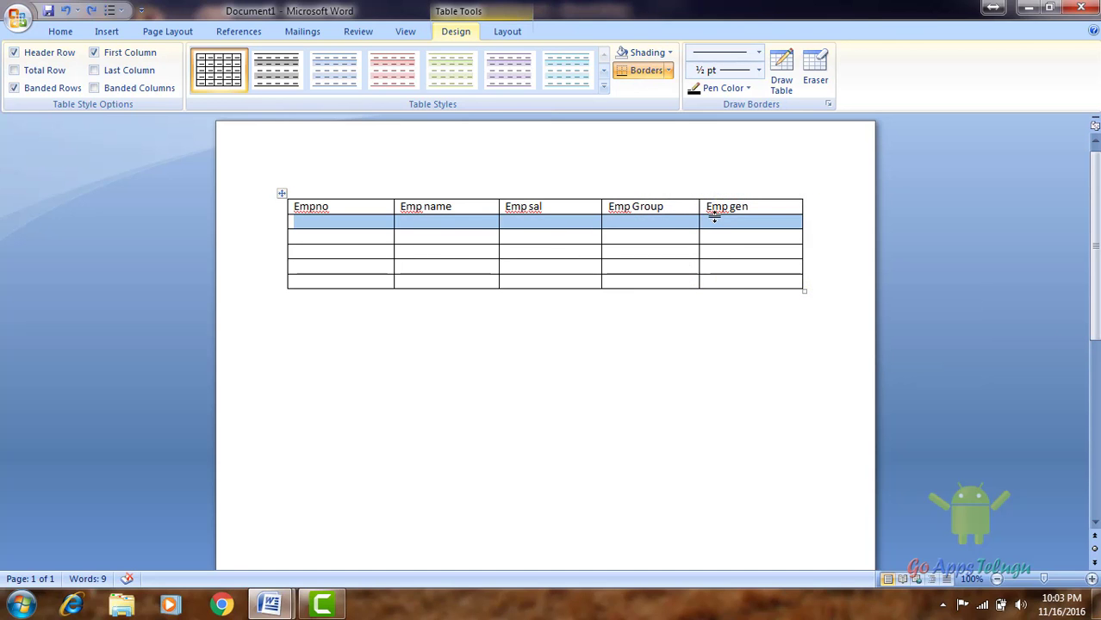
right_click(714, 216)
Delete the entire first blank row using the Delete Cells dialog.
left_click(752, 308)
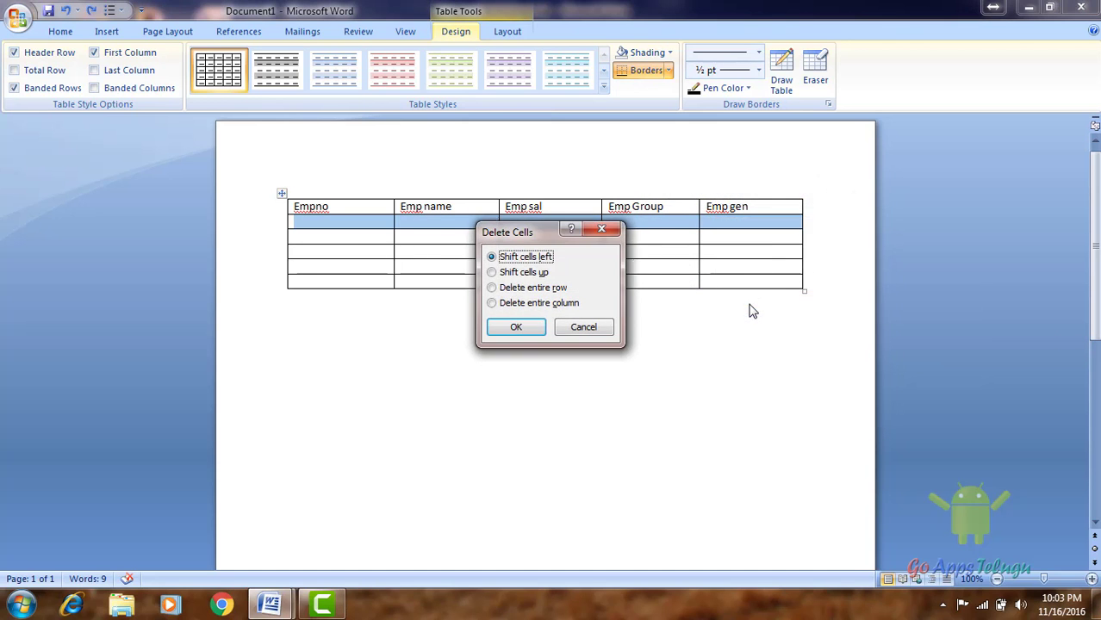
left_click_drag(522, 238, 666, 241)
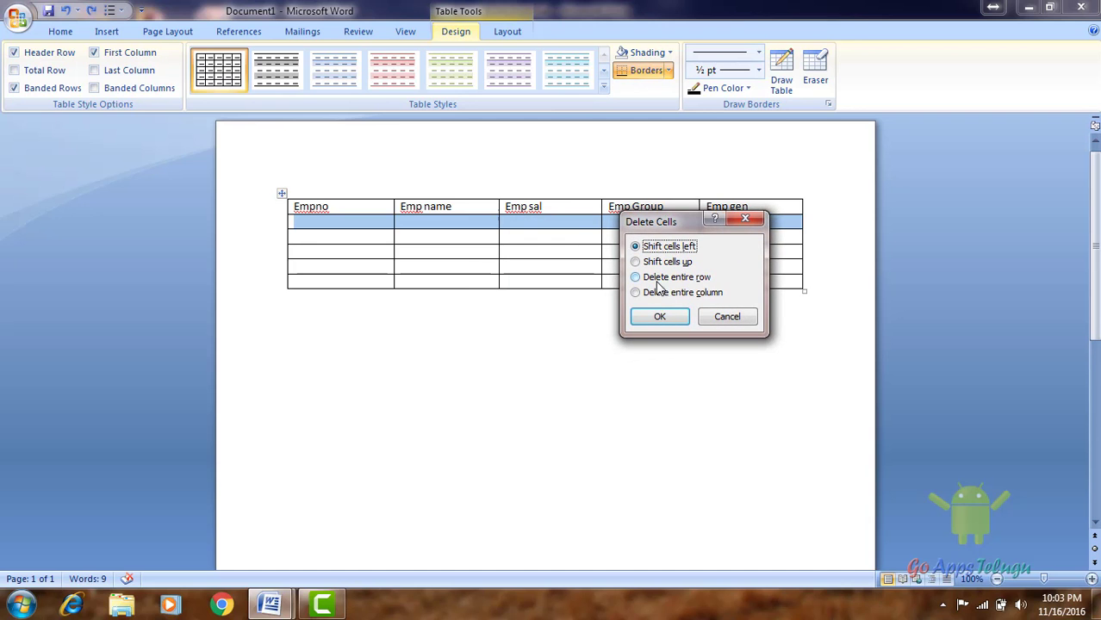
left_click(693, 278)
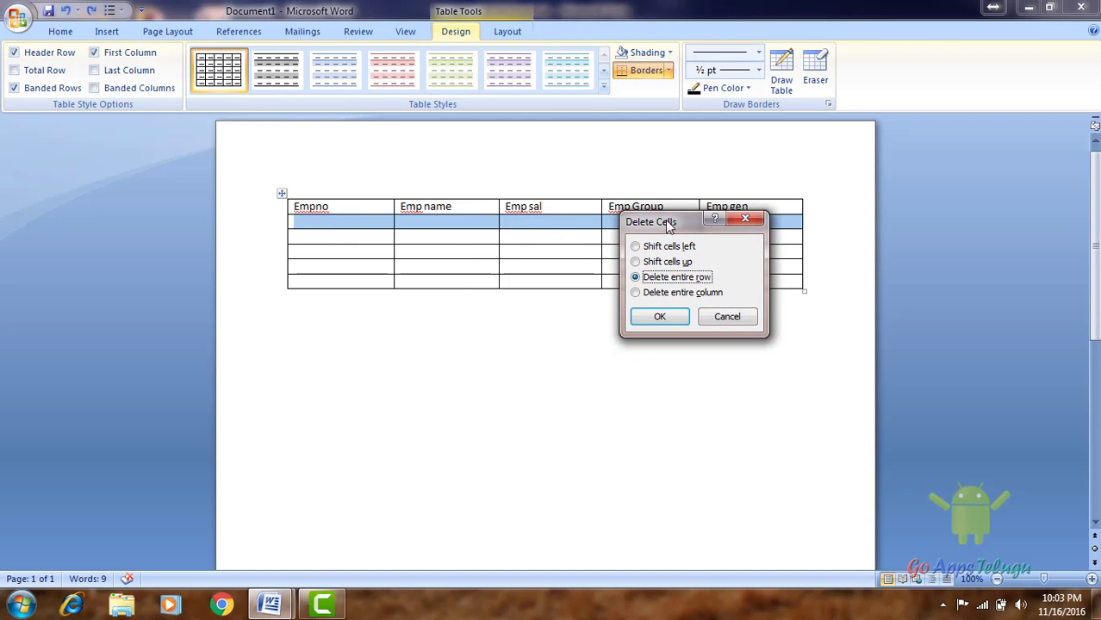
left_click(660, 317)
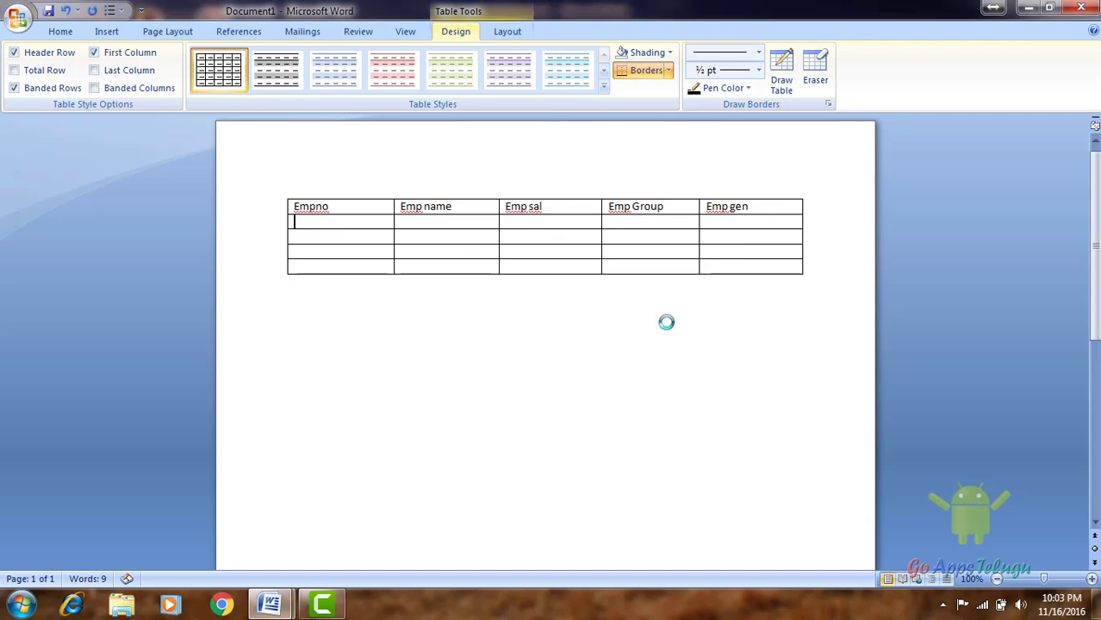
Split the blank Emp Group cell into 2 columns and 1 row.
right_click(655, 232)
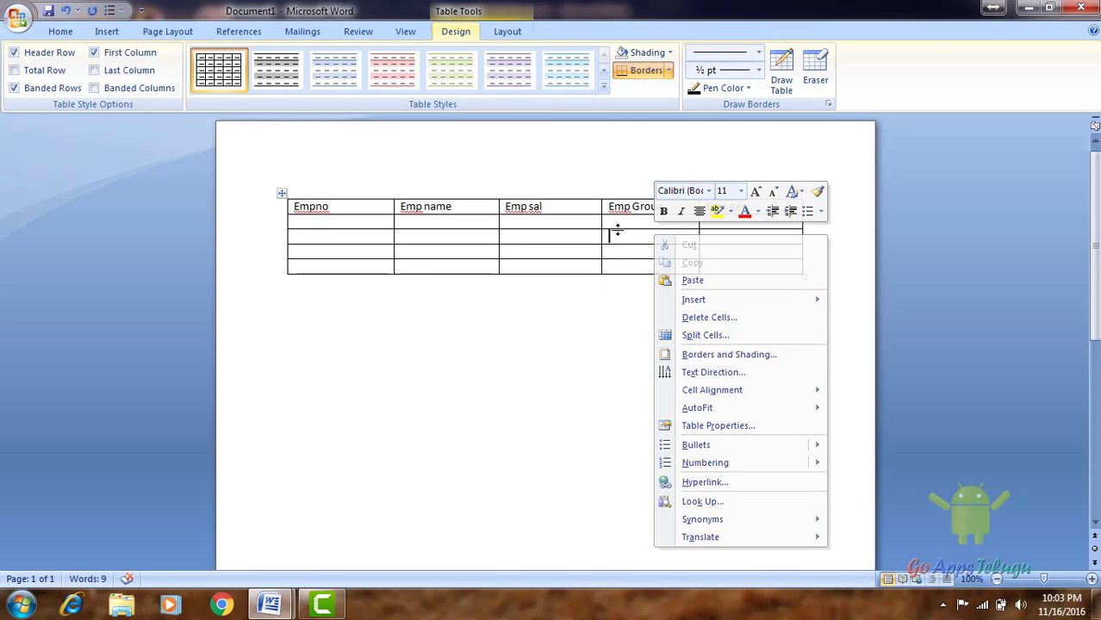
left_click(617, 237)
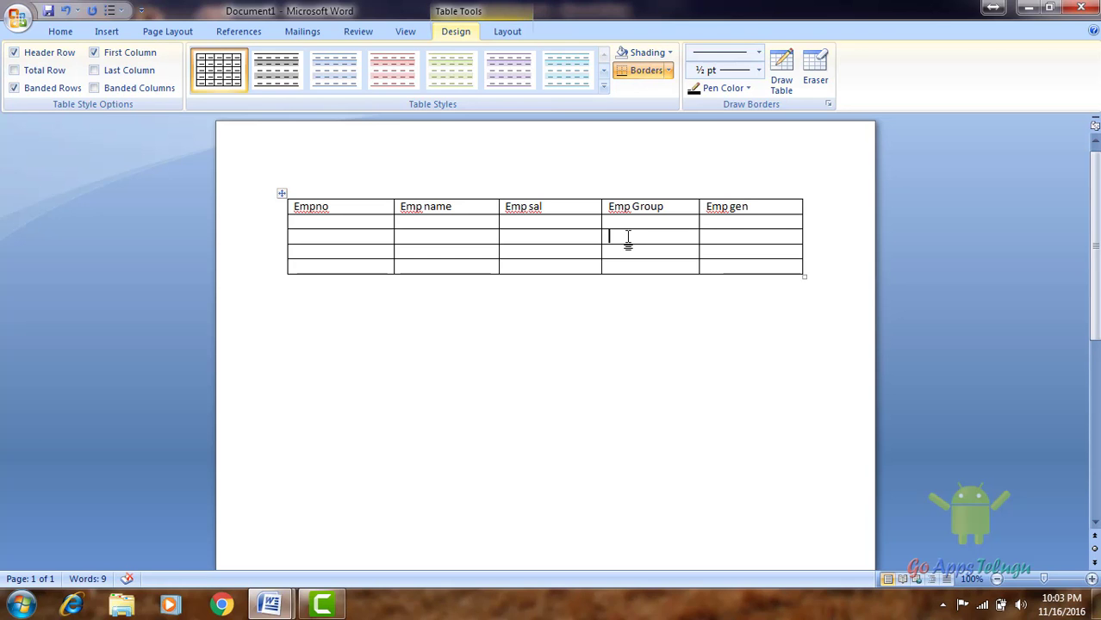
right_click(628, 238)
left_click(680, 337)
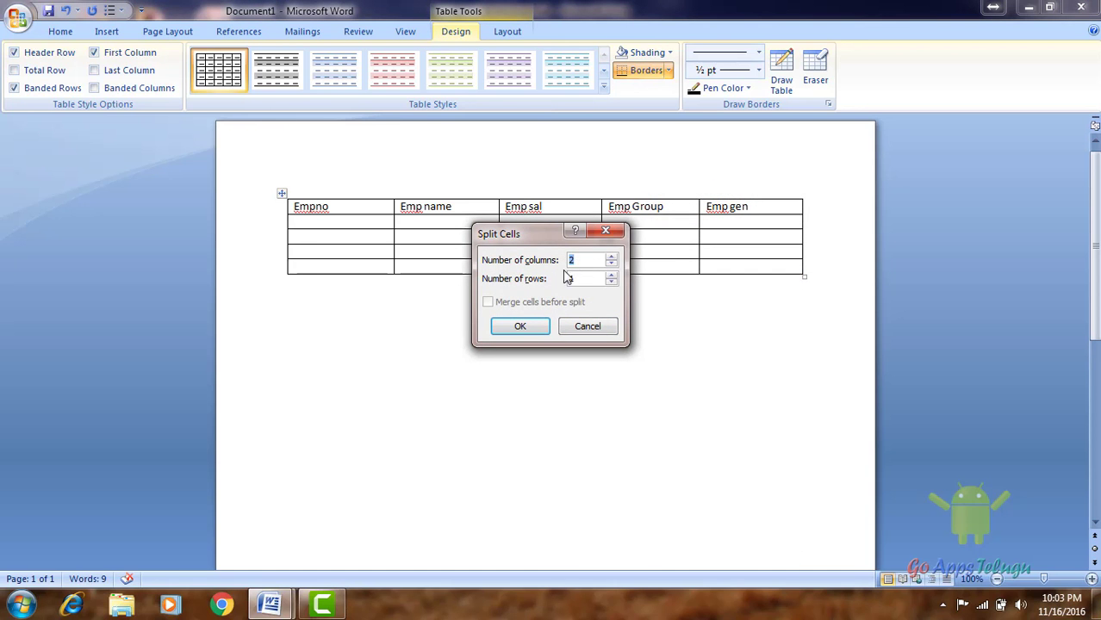
left_click(527, 326)
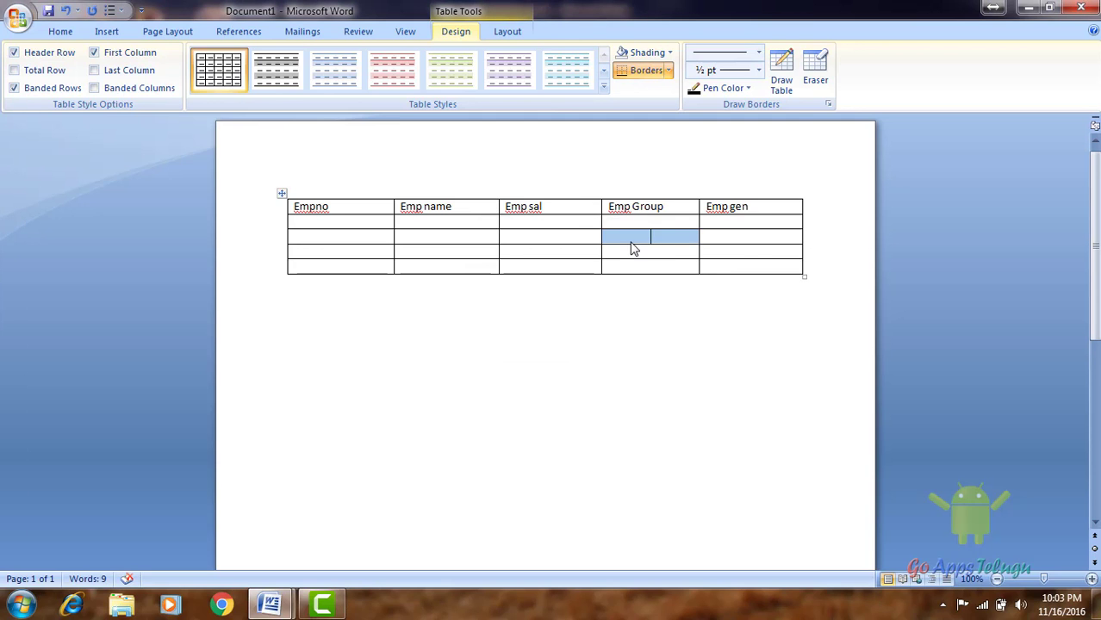
left_click(636, 238)
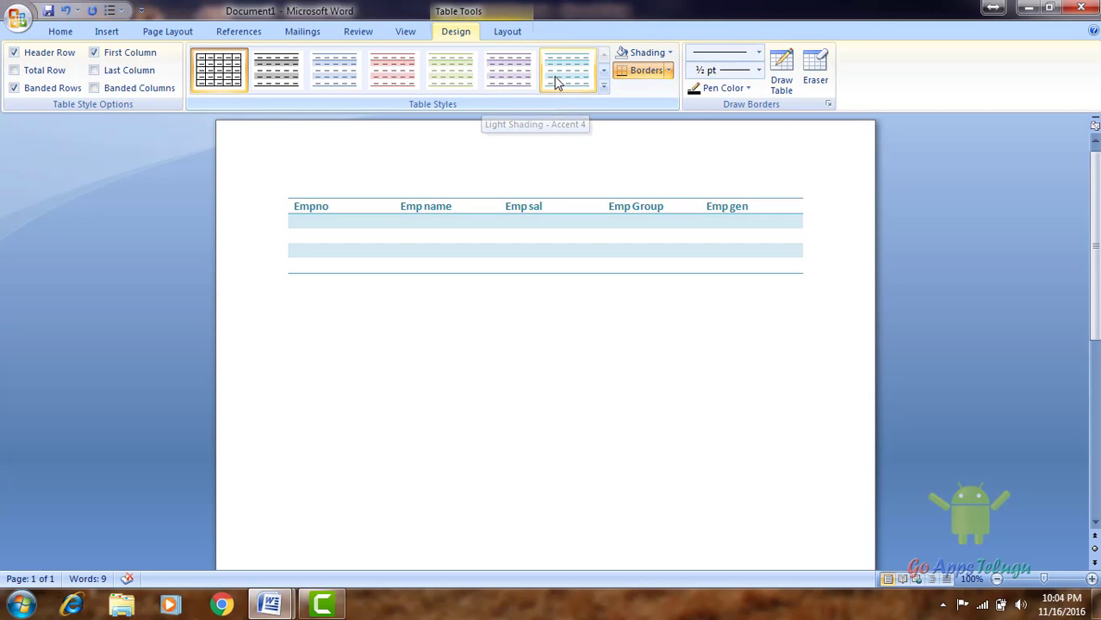
Apply the Light Shading - Accent 4 style to the employee table and show the Insert Table grid.
left_click(603, 87)
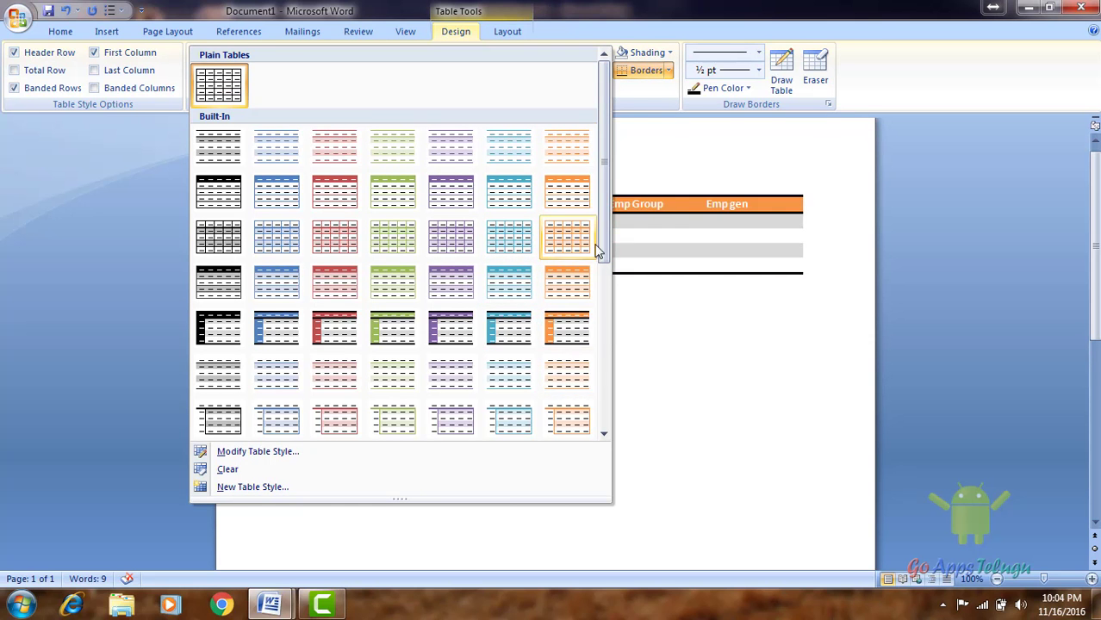
left_click_drag(600, 248, 594, 415)
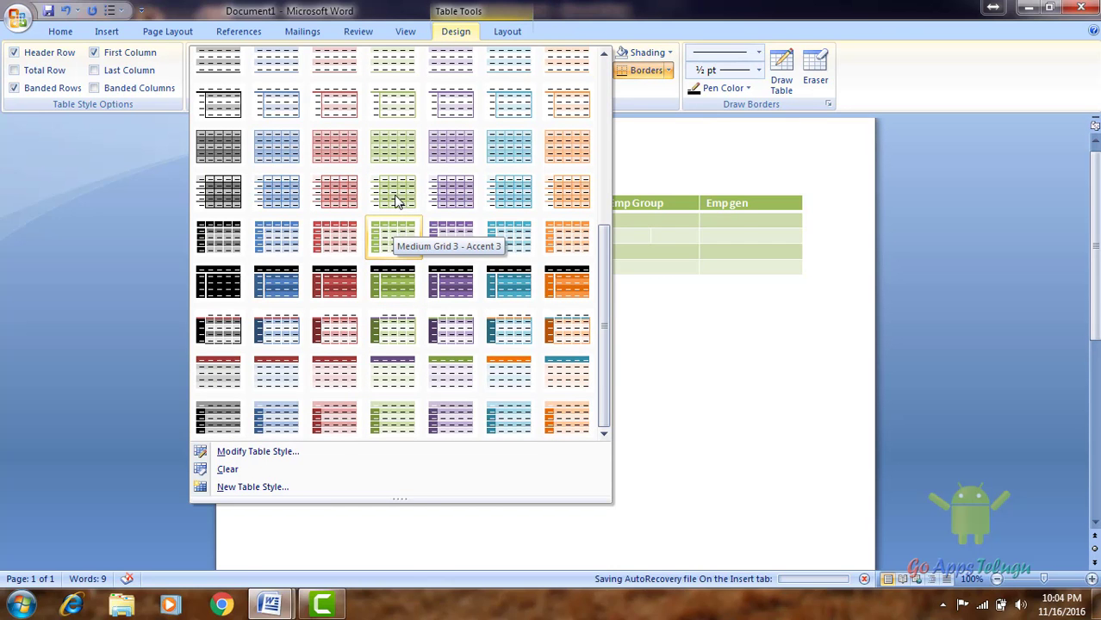
left_click(504, 148)
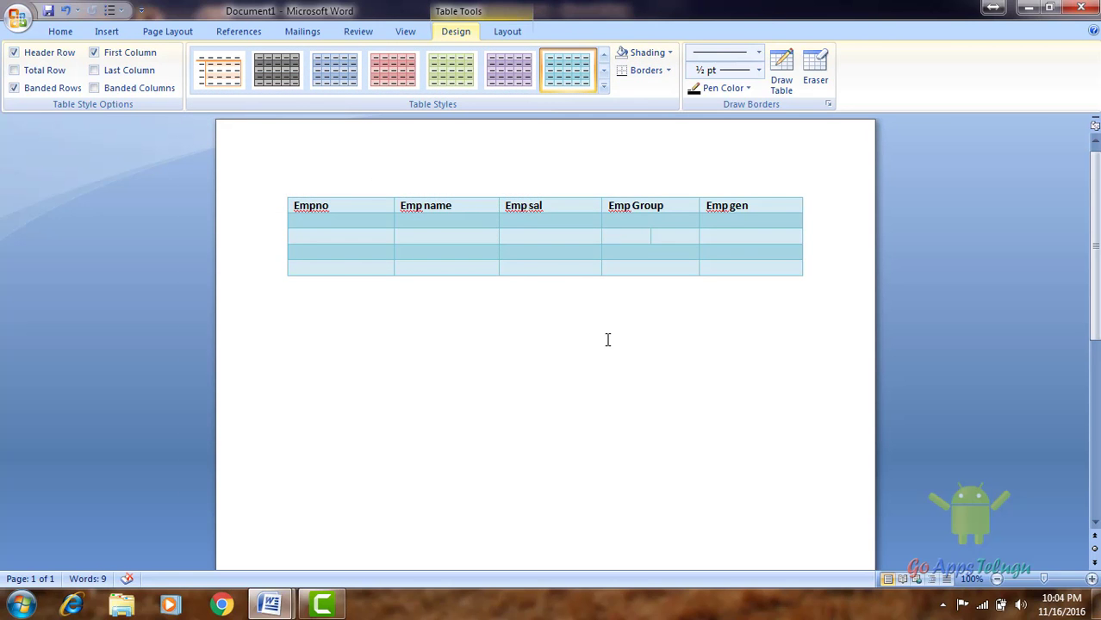
left_click(105, 32)
left_click(132, 79)
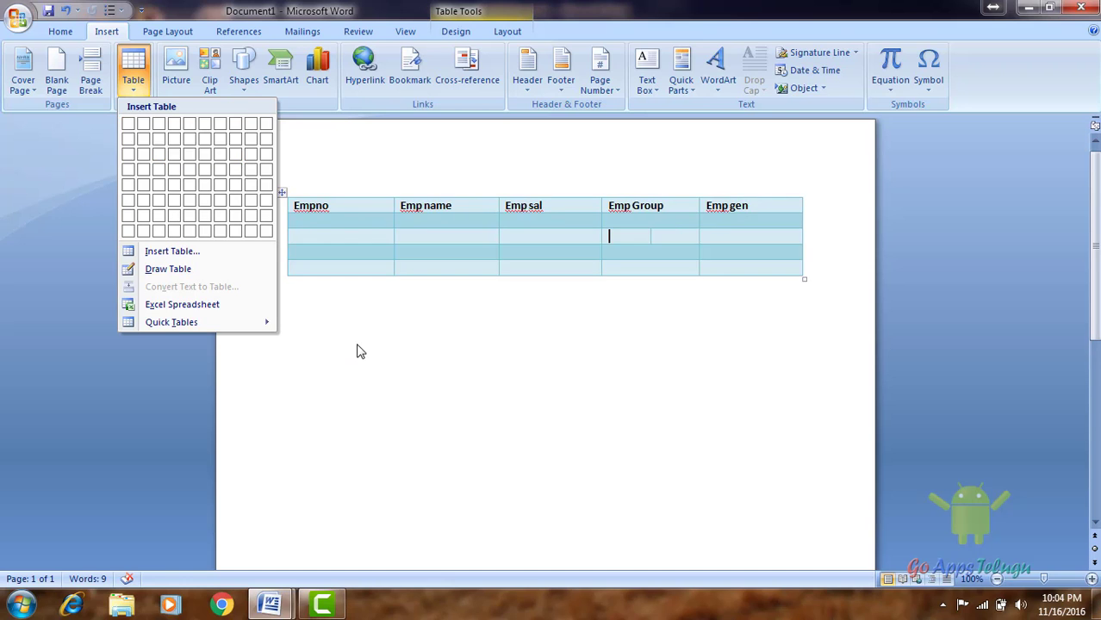
Insert a new 10-column, 5-row table below the existing table.
left_click(307, 327)
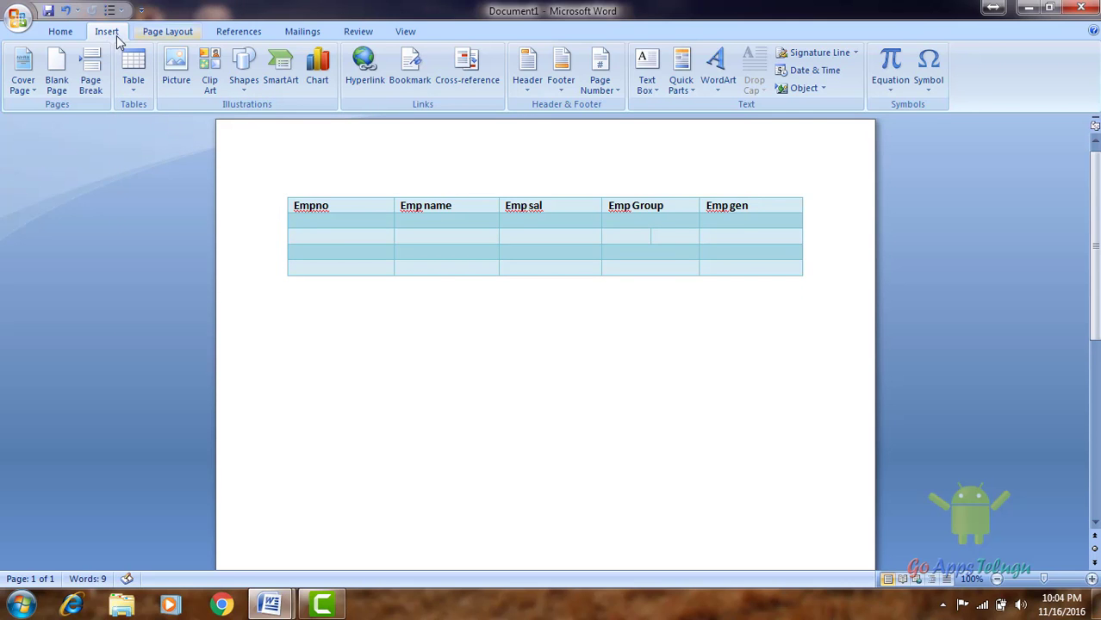
left_click(133, 73)
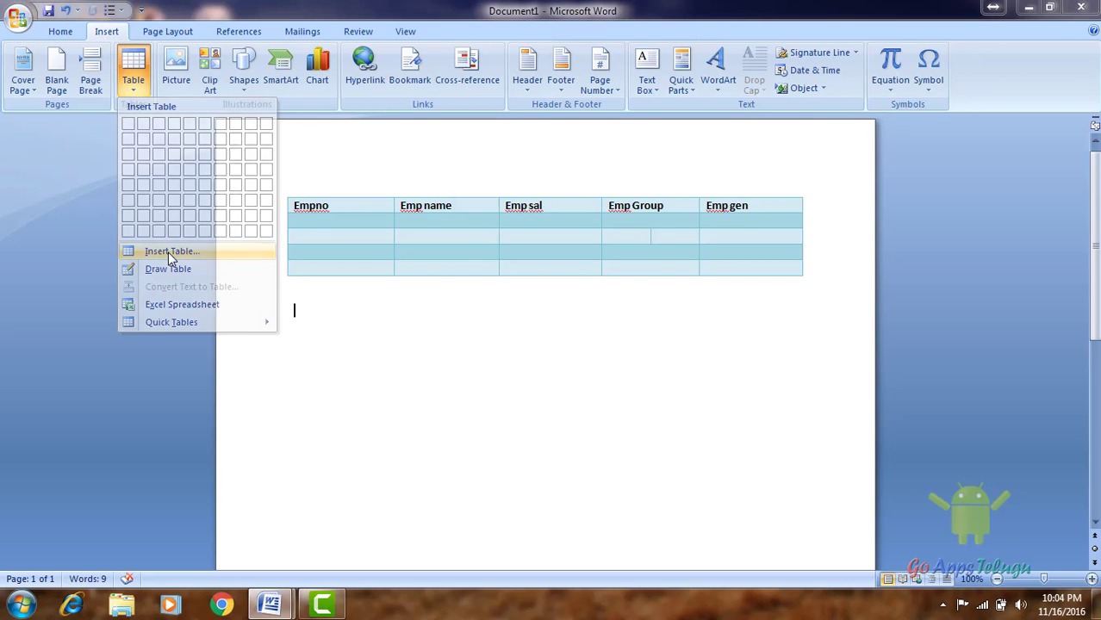
left_click(171, 253)
type("10")
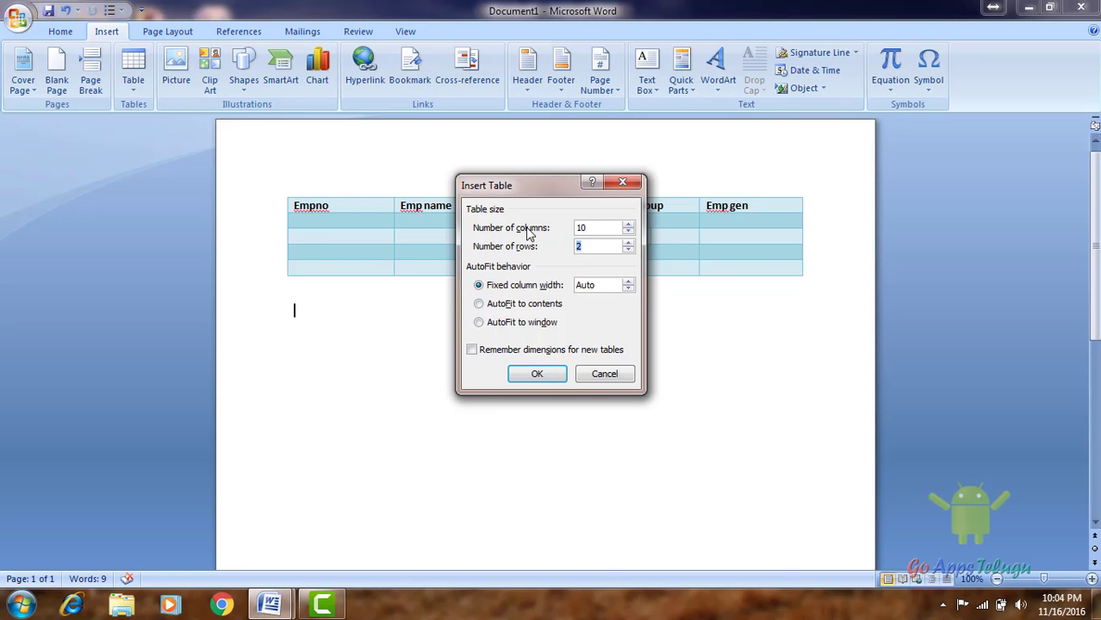
type("5")
key("Tab")
left_click(532, 376)
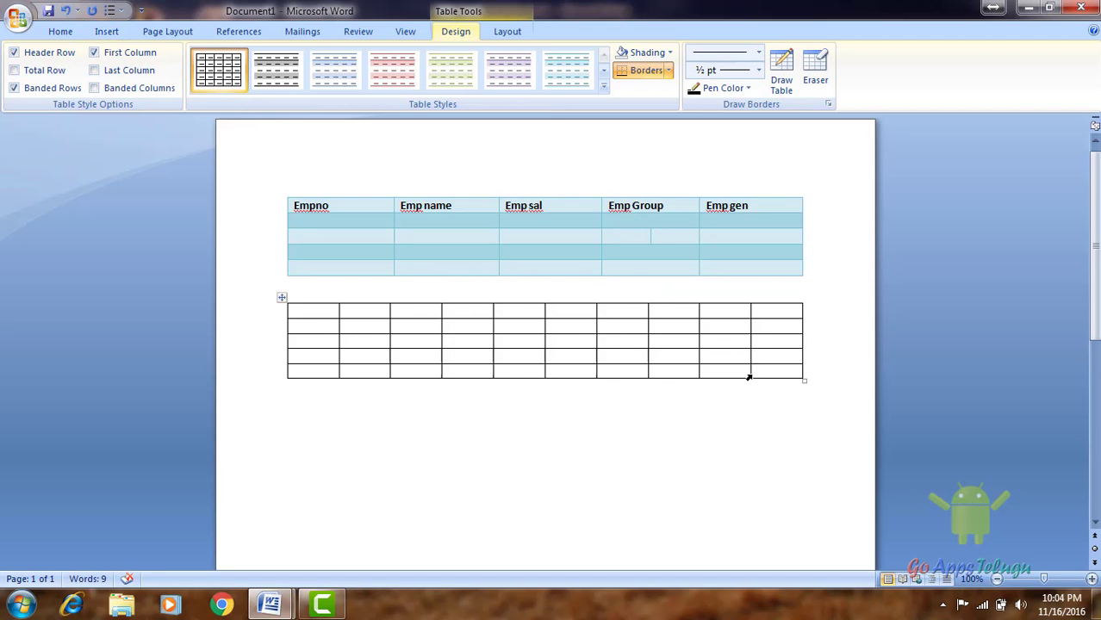
Undo twice to remove the added tables, leaving the Empno, Emp name, Emp sal, Emp gen row.
left_click(107, 31)
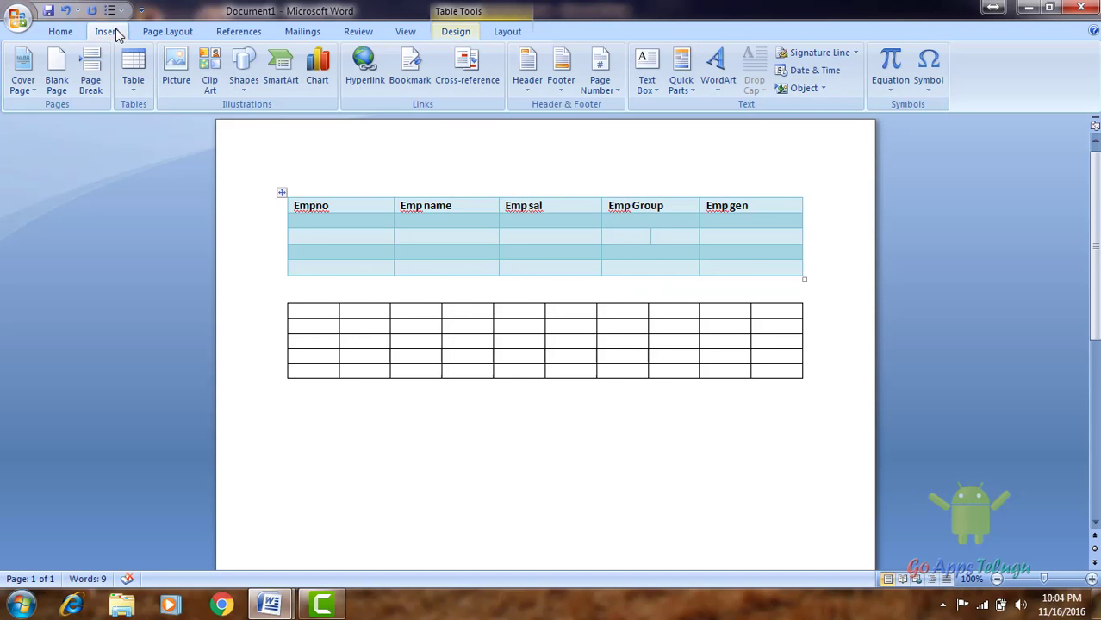
left_click(141, 84)
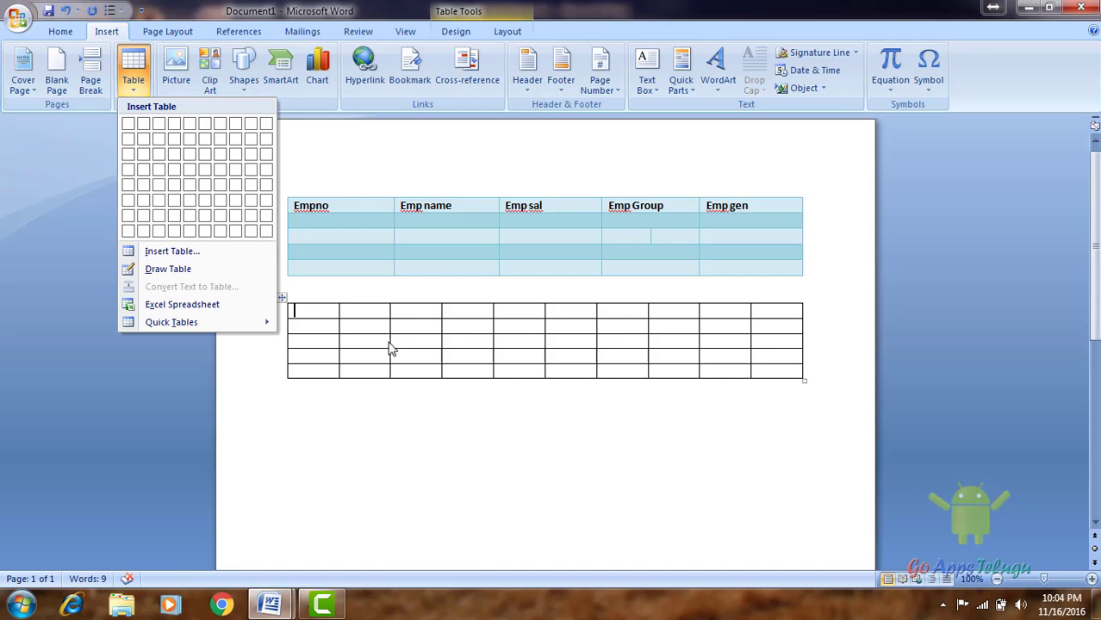
left_click(371, 392)
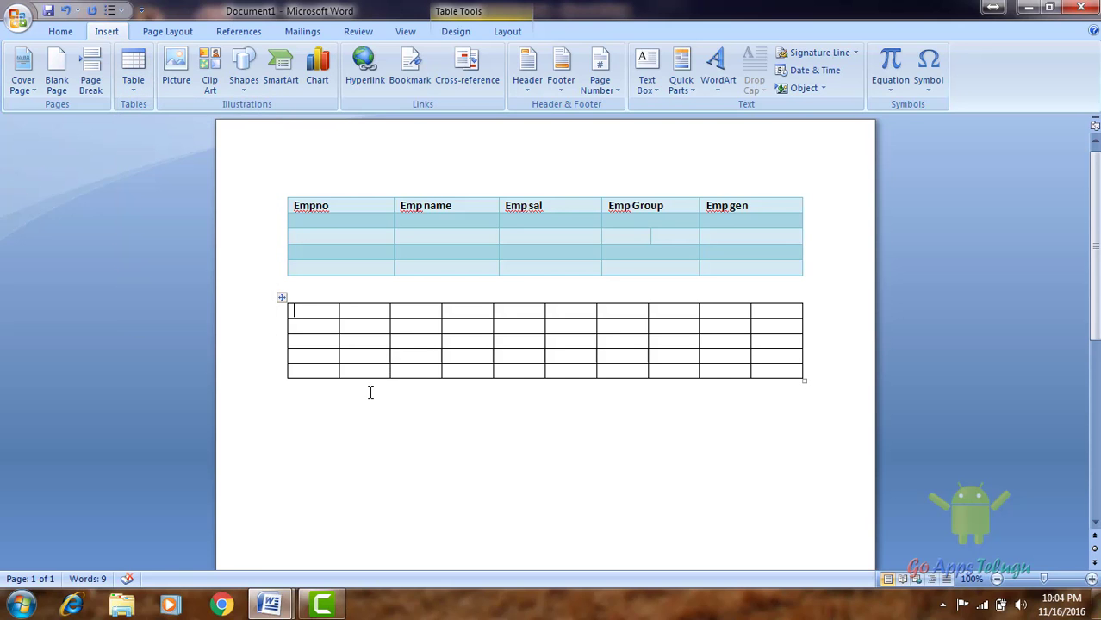
key("ctrl+z")
key("ctrl+z")
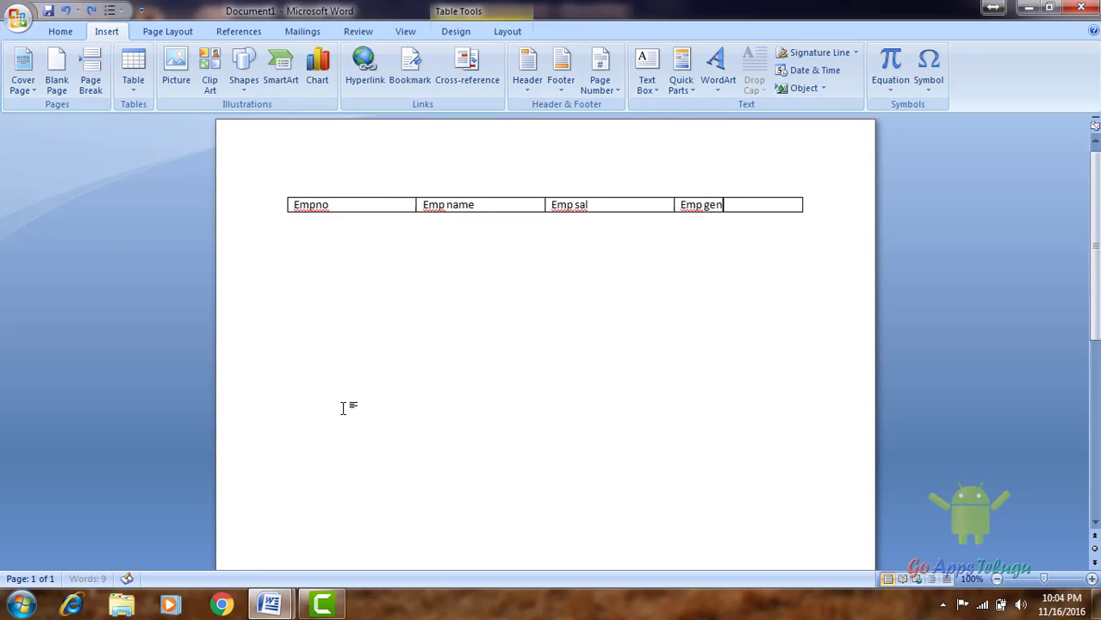
key("ctrl+z")
key("ctrl+z")
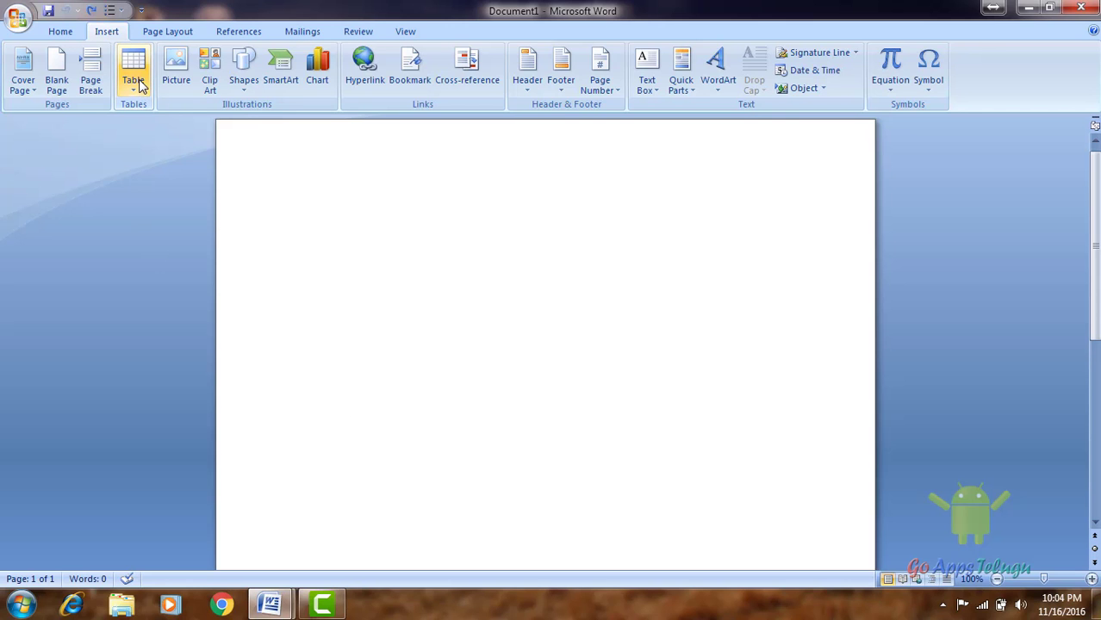
left_click(140, 84)
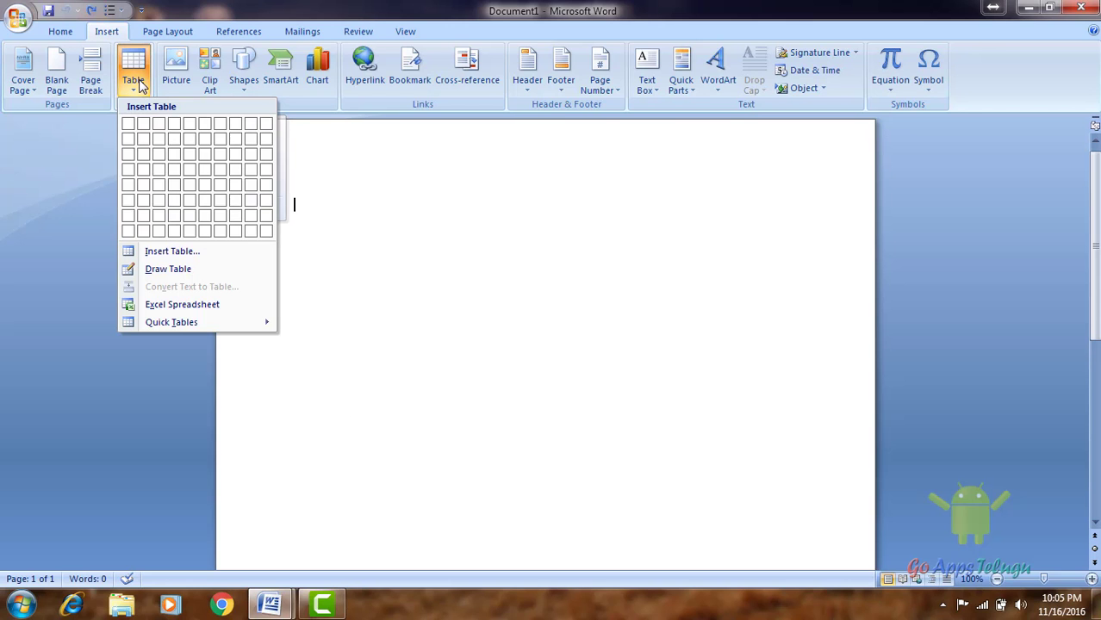
left_click(171, 270)
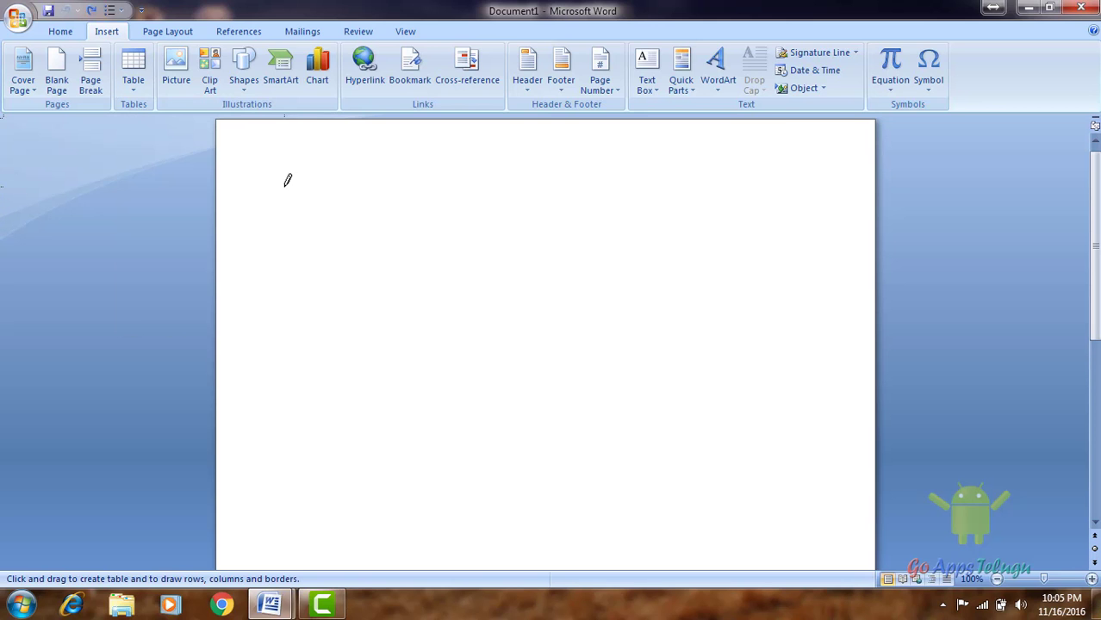
left_click_drag(285, 184, 803, 384)
left_click_drag(348, 197, 345, 392)
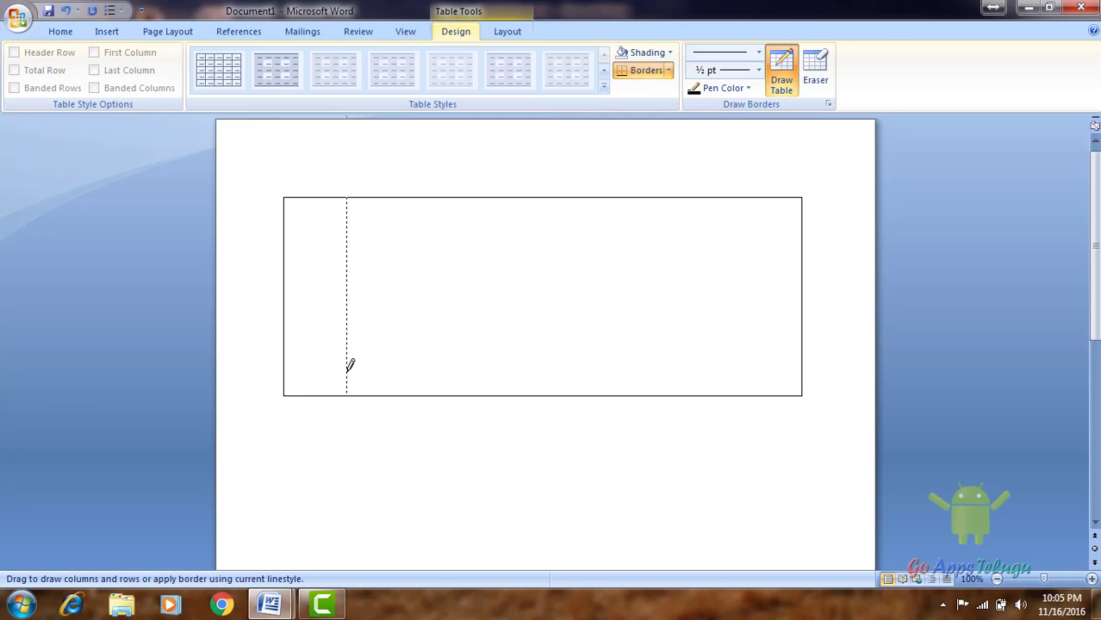
left_click_drag(429, 198, 428, 392)
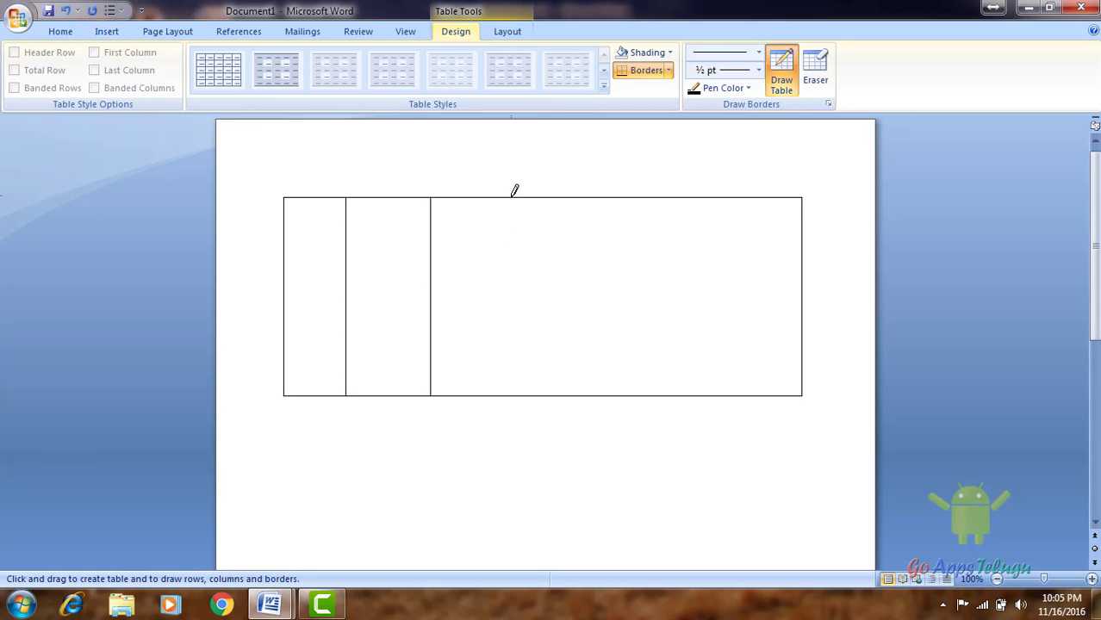
left_click_drag(514, 196, 511, 393)
left_click_drag(579, 197, 578, 393)
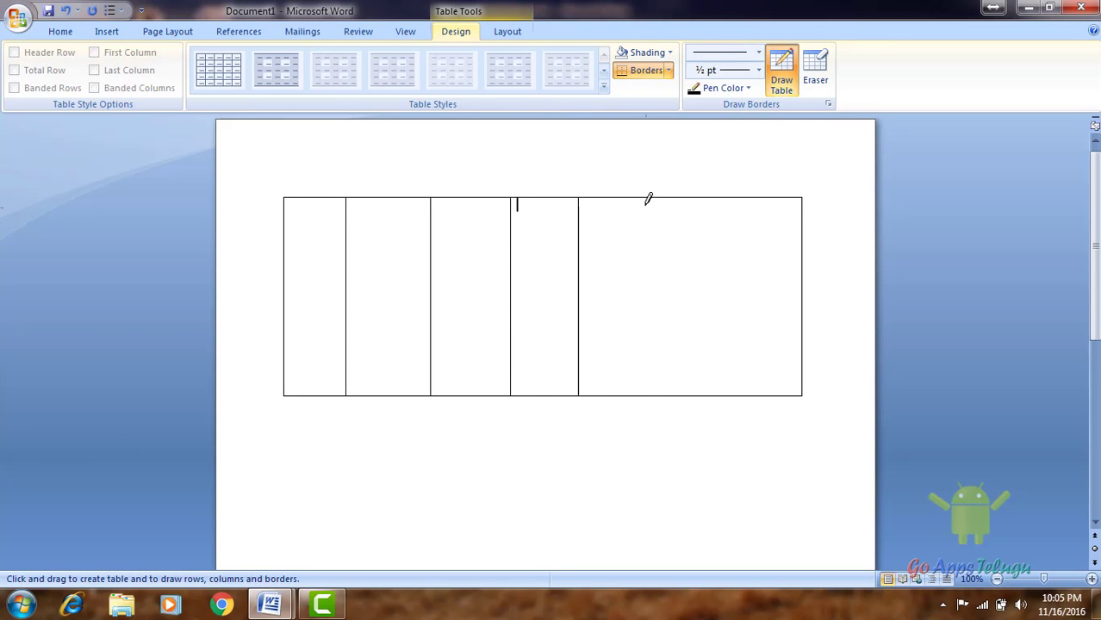
left_click_drag(646, 199, 644, 393)
left_click_drag(715, 198, 713, 379)
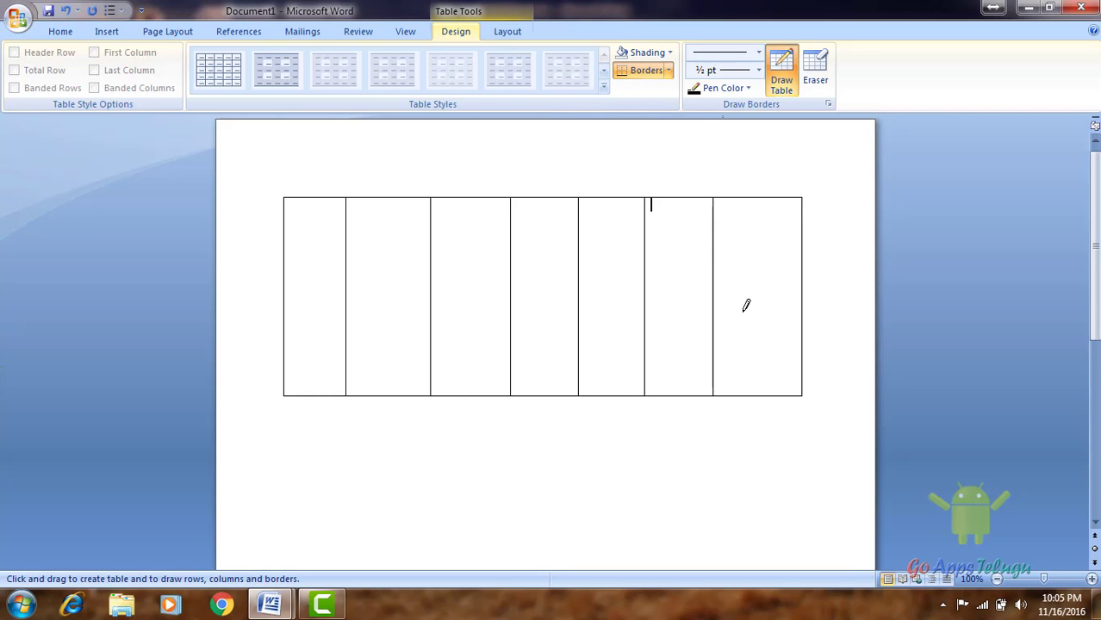
left_click_drag(763, 198, 761, 392)
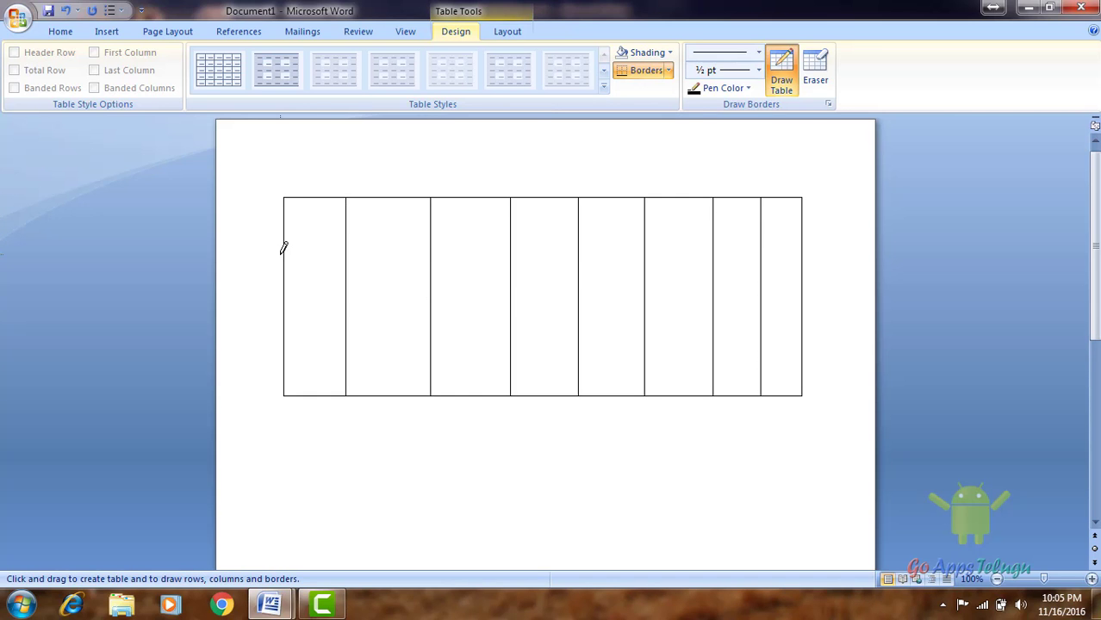
left_click_drag(283, 248, 802, 249)
mouse_move(285, 302)
left_mouse_down()
mouse_move(651, 280)
mouse_move(402, 371)
left_mouse_up()
left_click_drag(284, 301, 803, 300)
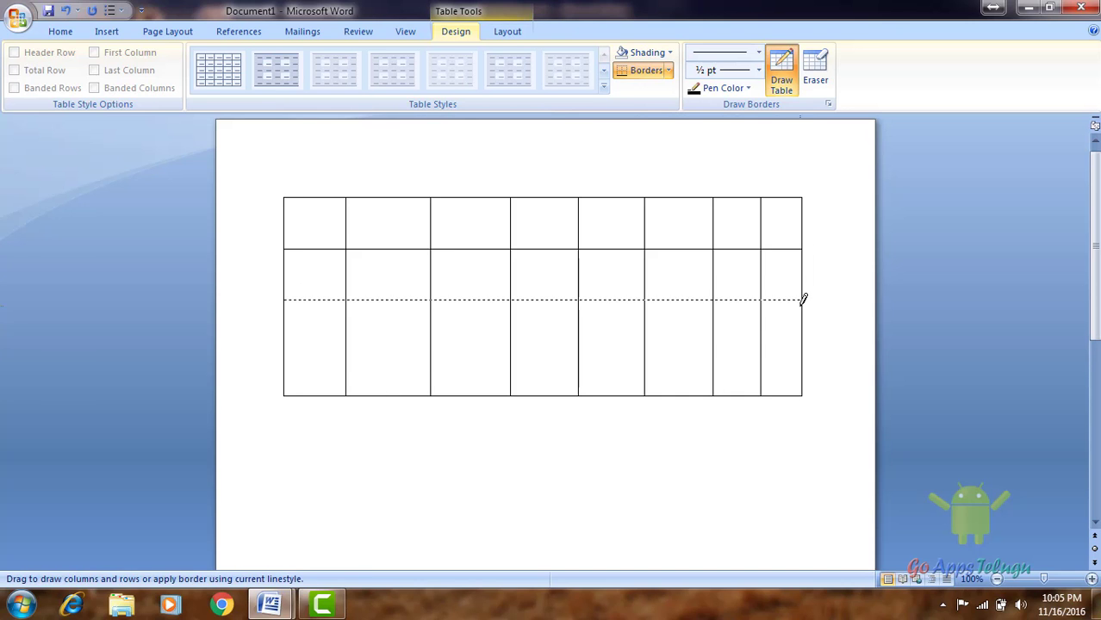
mouse_move(287, 352)
left_mouse_down()
mouse_move(804, 345)
mouse_move(802, 353)
left_mouse_up()
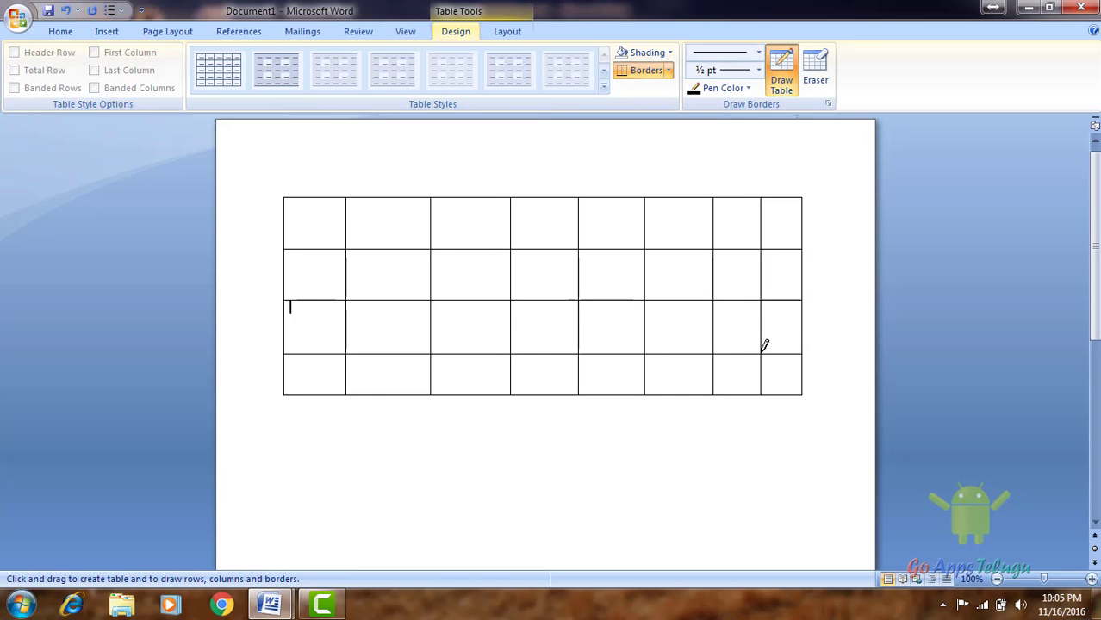
left_click_drag(285, 392, 777, 483)
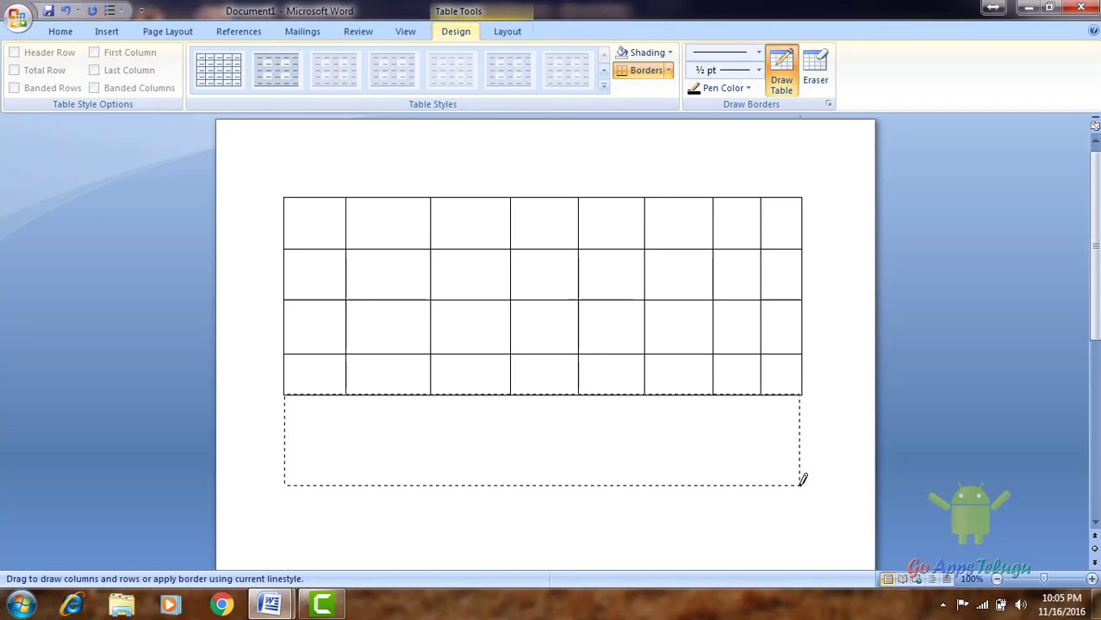
left_click_drag(778, 479, 805, 484)
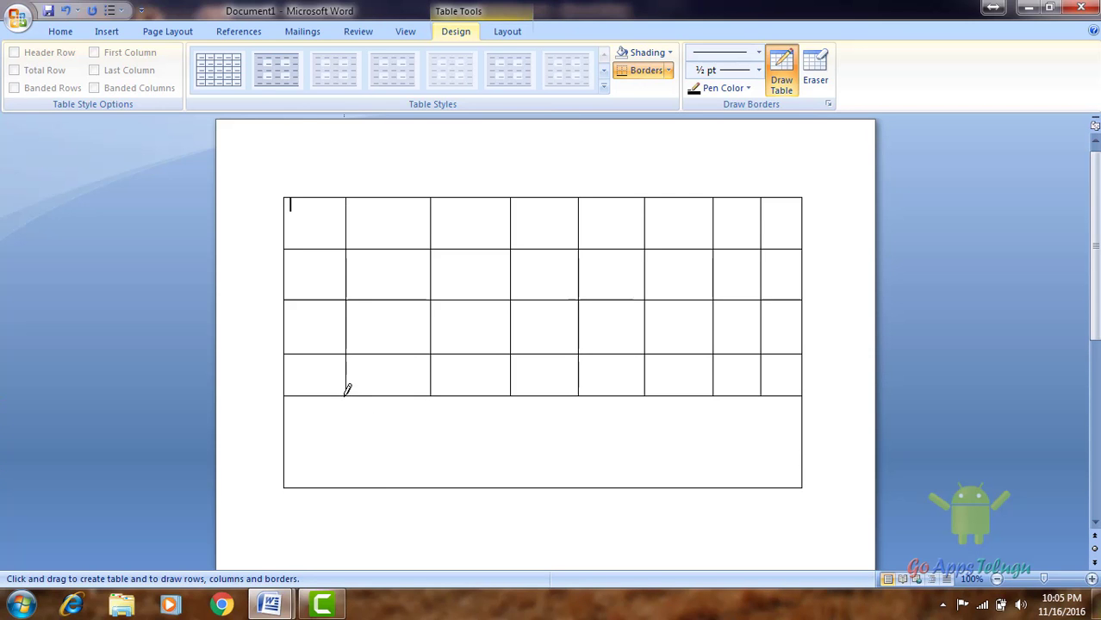
left_click_drag(347, 390, 327, 504)
left_click_drag(434, 390, 432, 485)
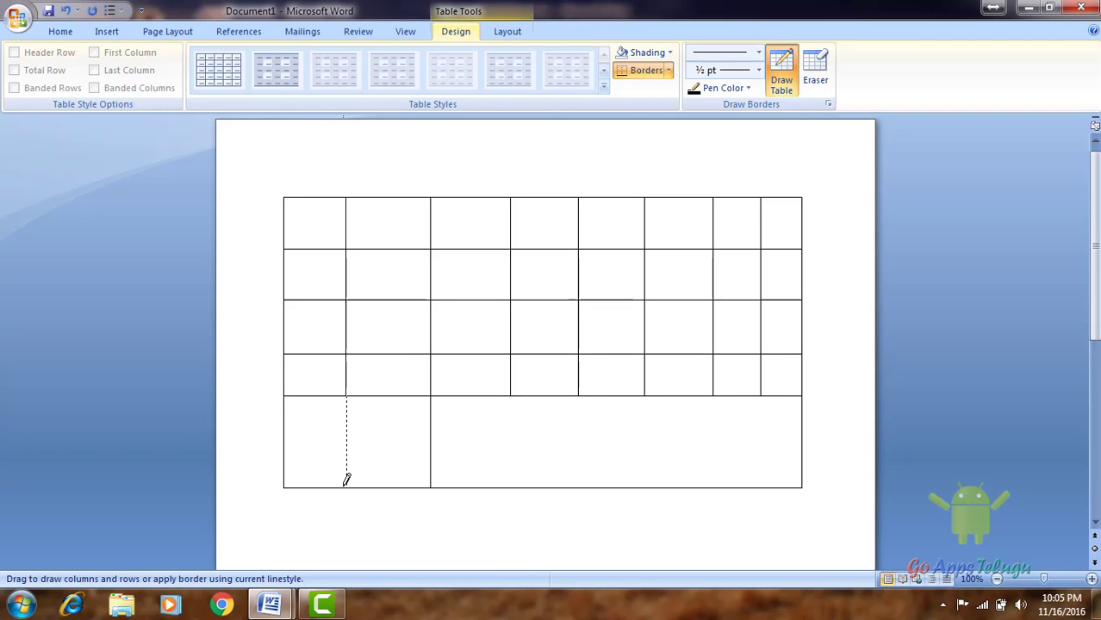
left_click_drag(346, 479, 346, 479)
key("Escape")
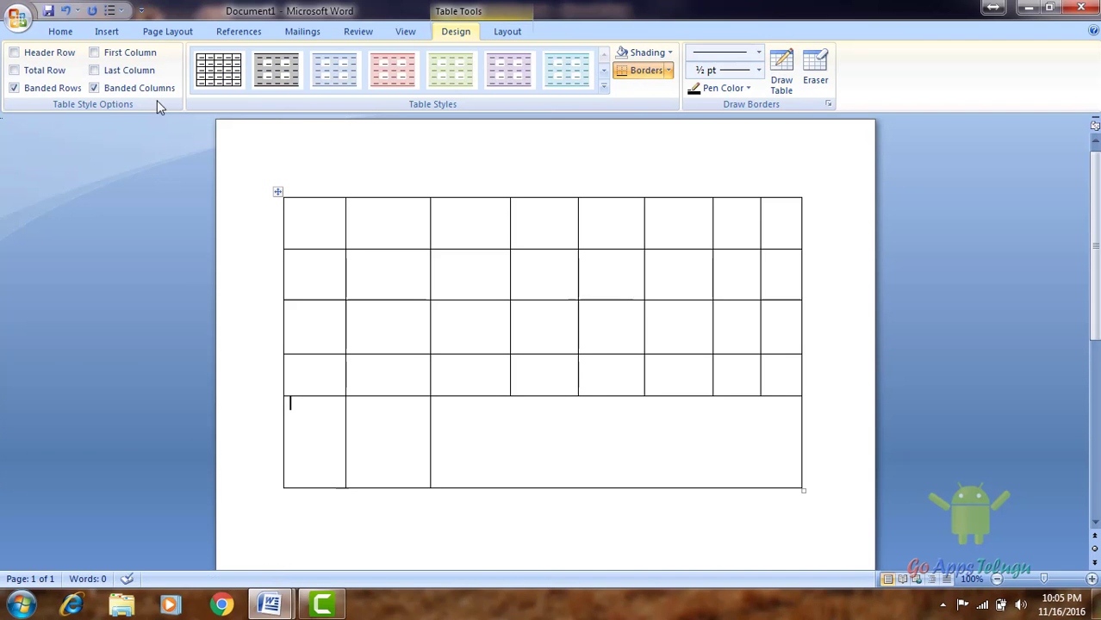
left_click(107, 31)
left_click(129, 82)
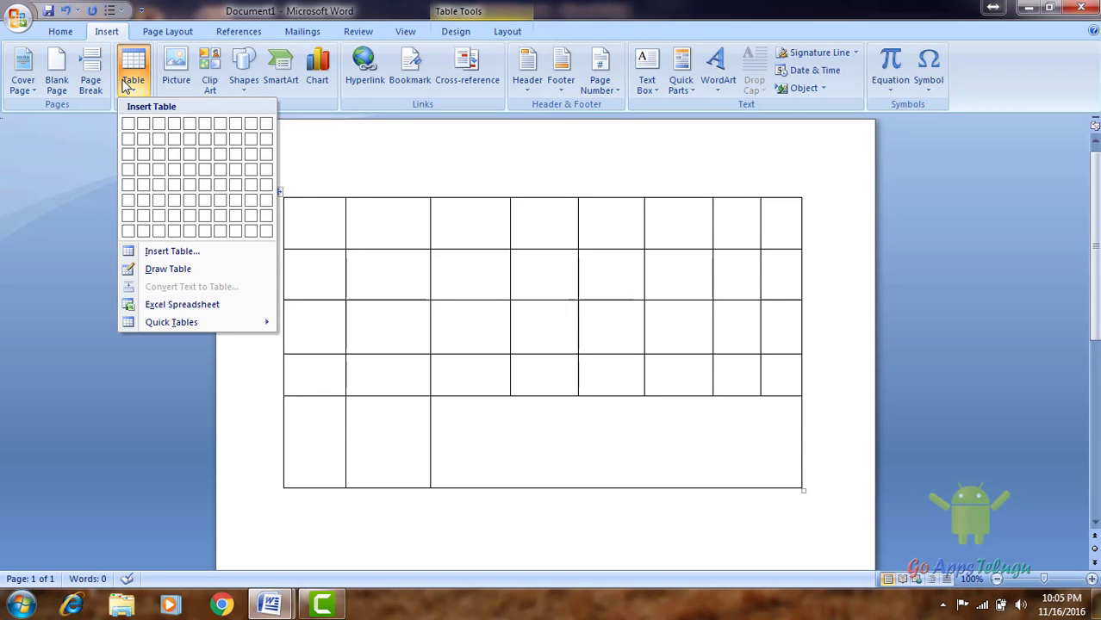
left_click(407, 171)
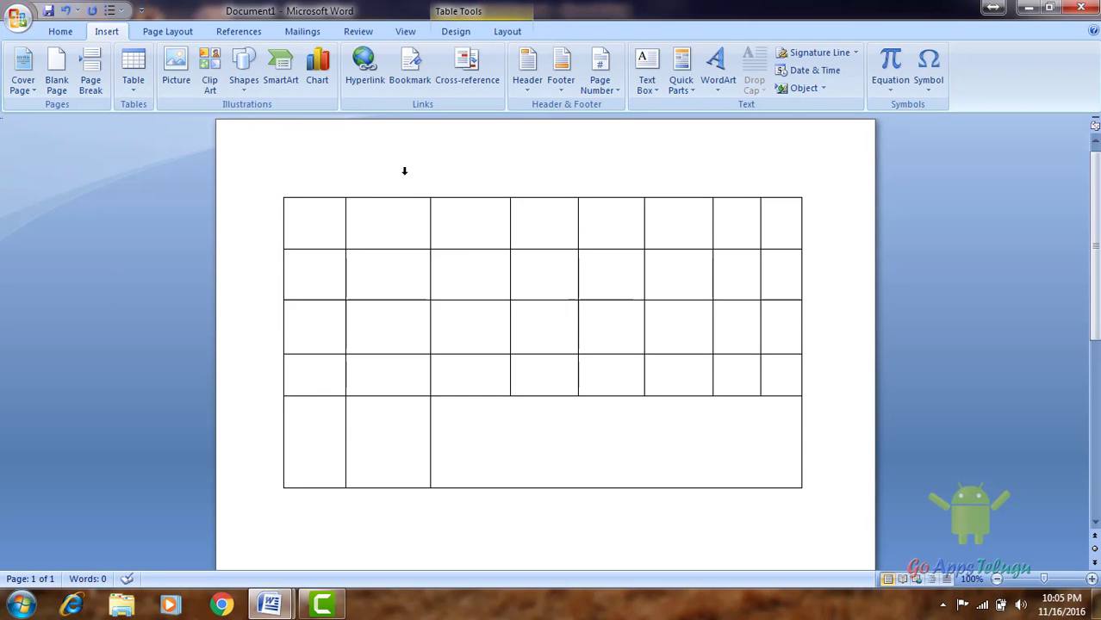
key("ctrl+z")
key("ctrl+z")
key("ctrl+z")
key("ctrl+z")
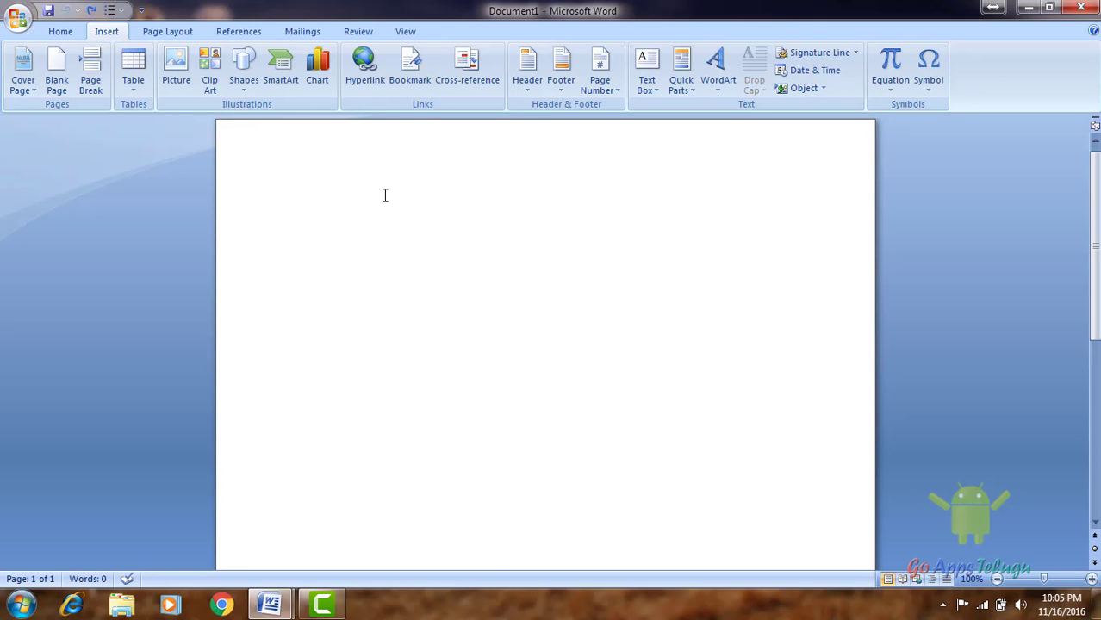
left_click(129, 86)
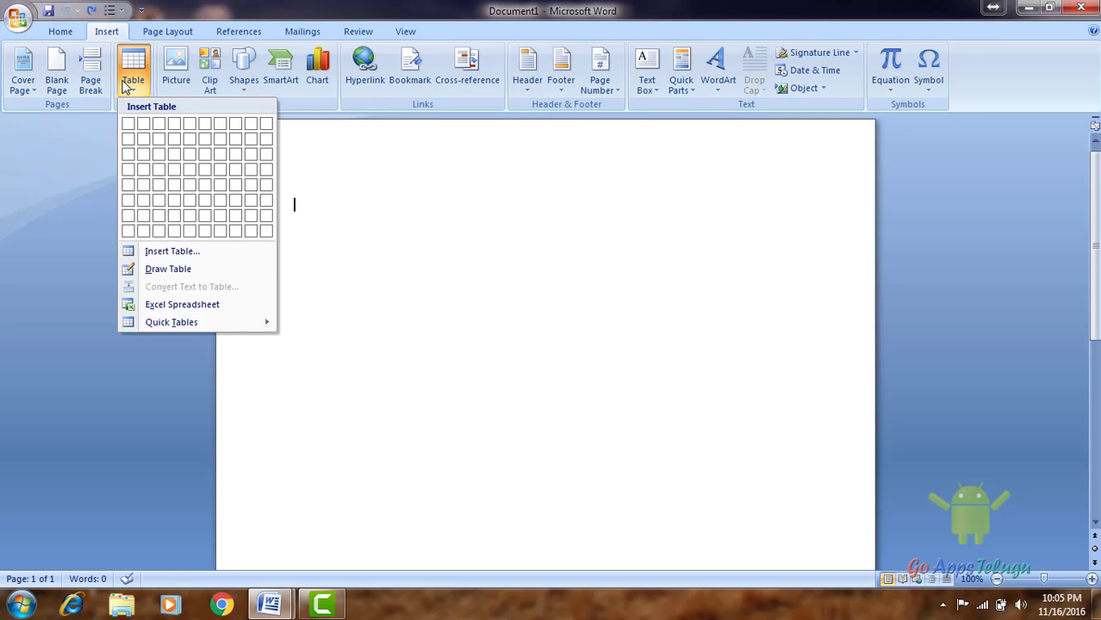
left_click(159, 305)
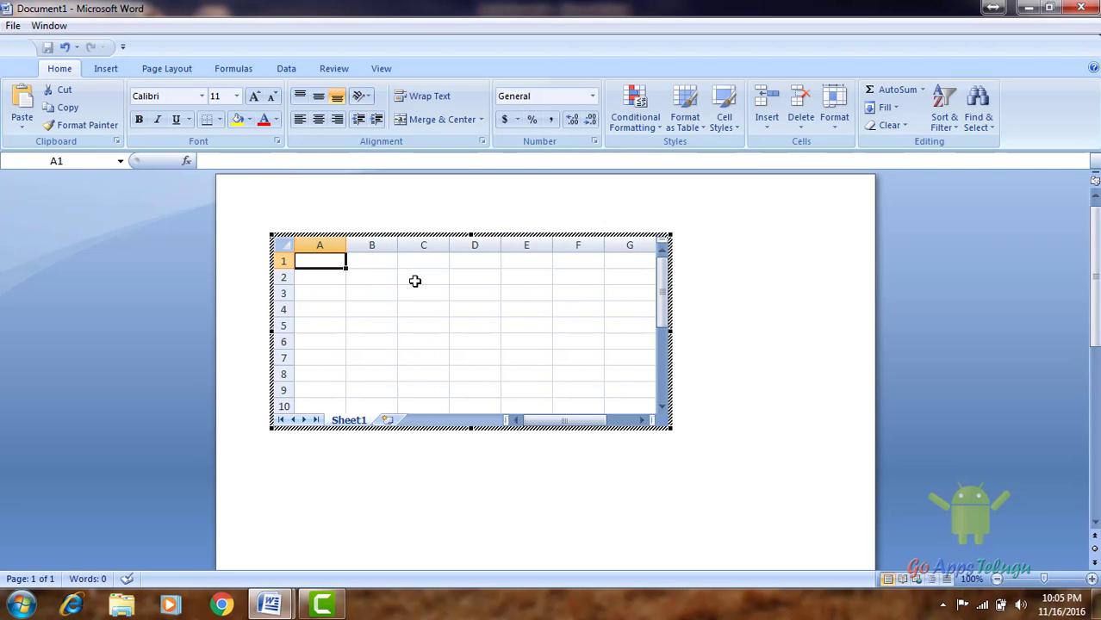
left_click(670, 430)
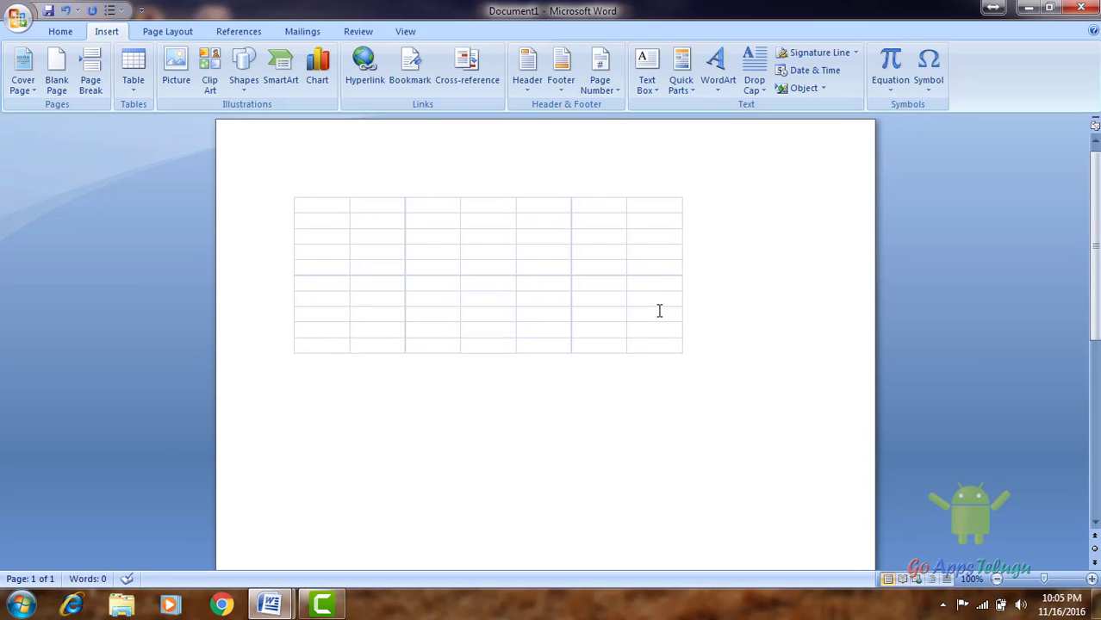
double_click(673, 336)
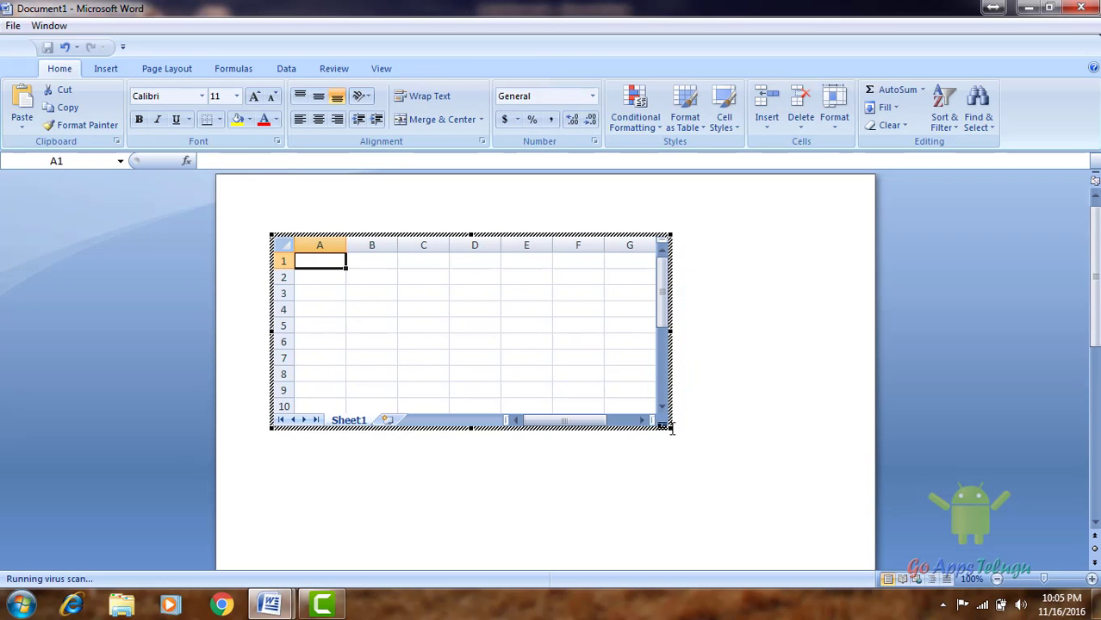
left_click_drag(669, 428, 826, 493)
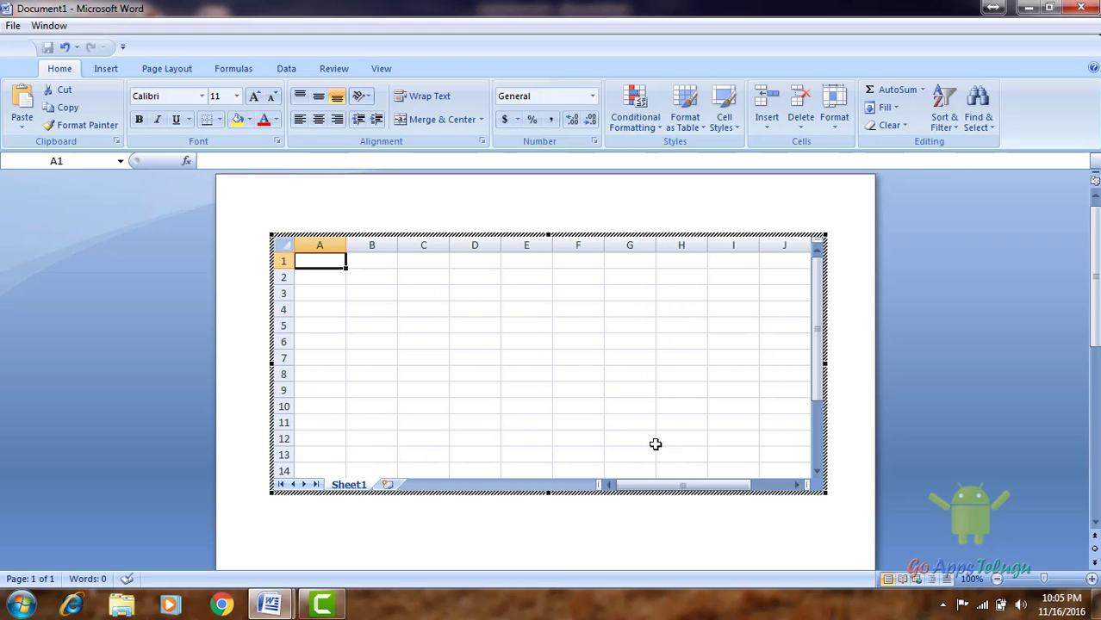
scroll(544, 534, "down", 1)
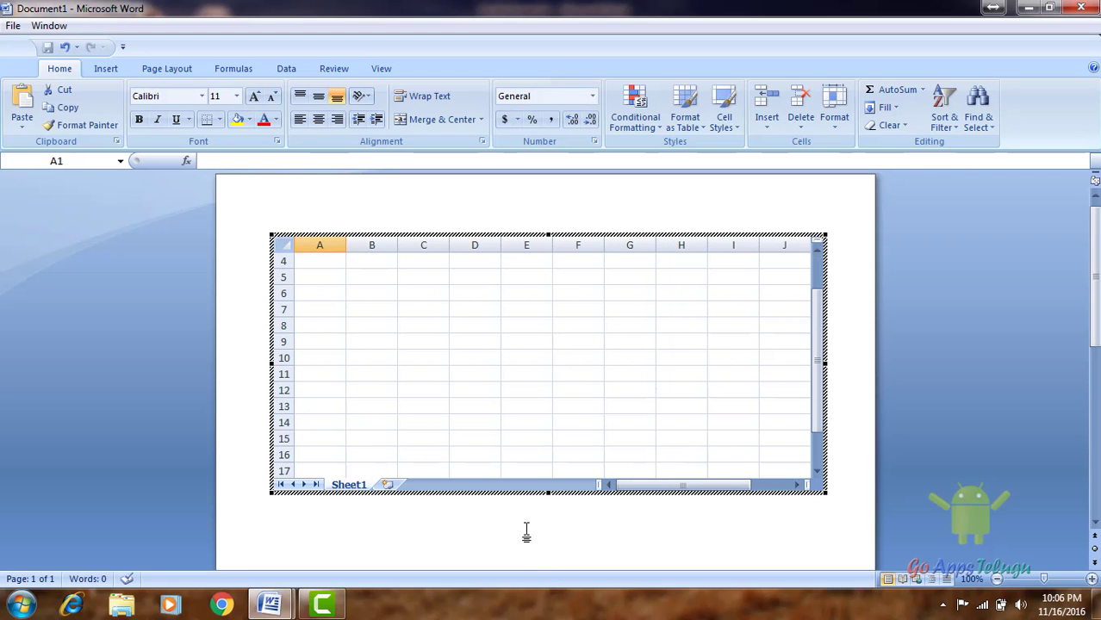
left_click(526, 531)
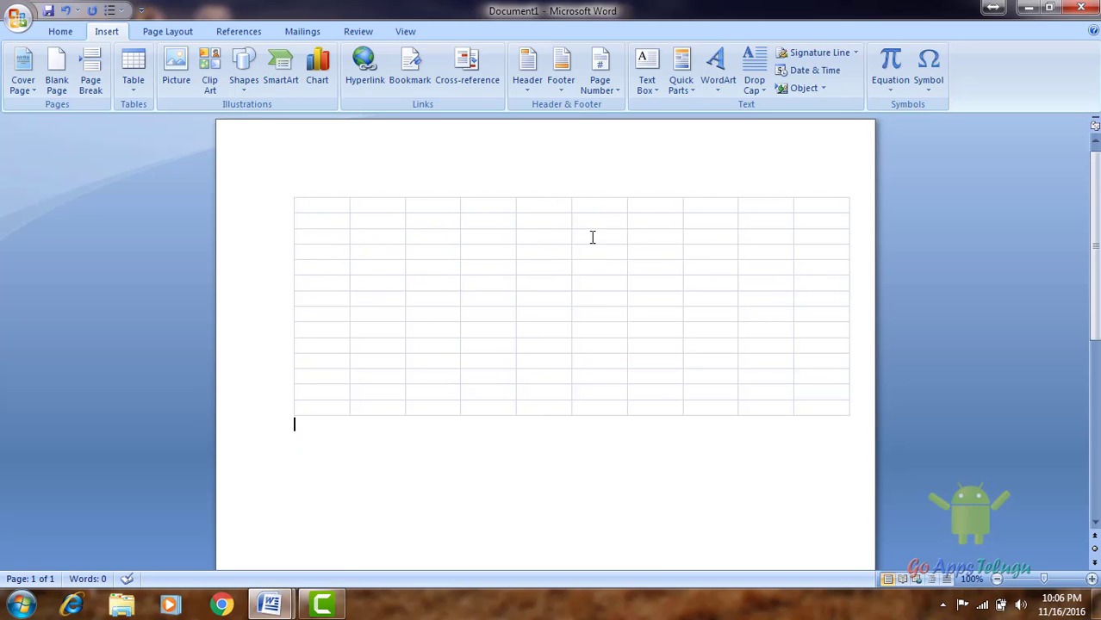
Insert the Tabular List quick table (Books through Scissors) and select the quantity beside Books.
left_click(133, 69)
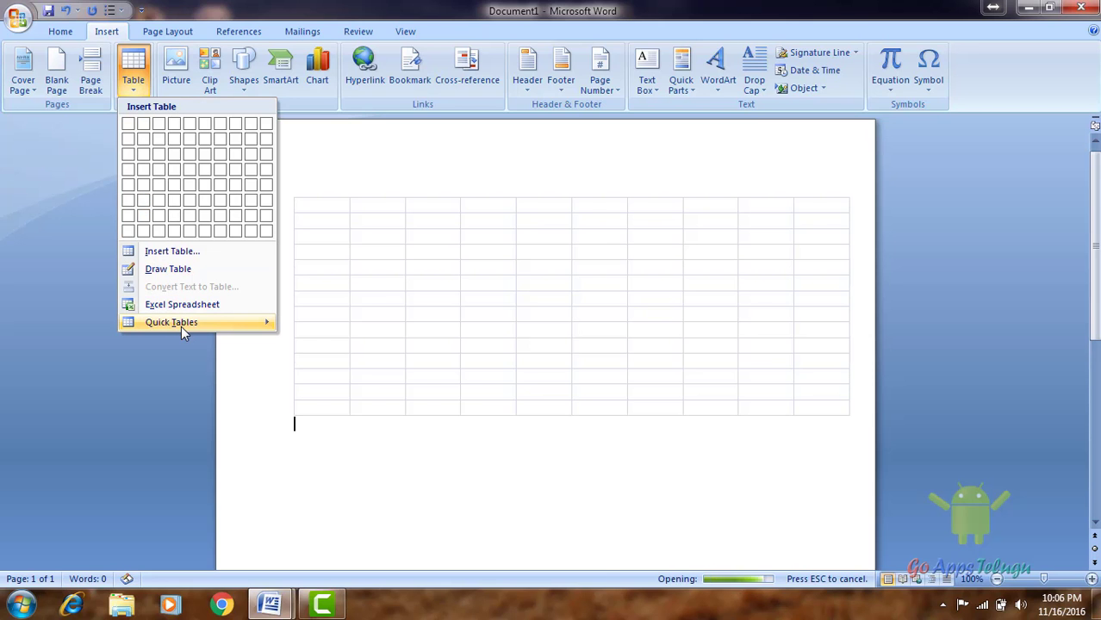
mouse_move(171, 322)
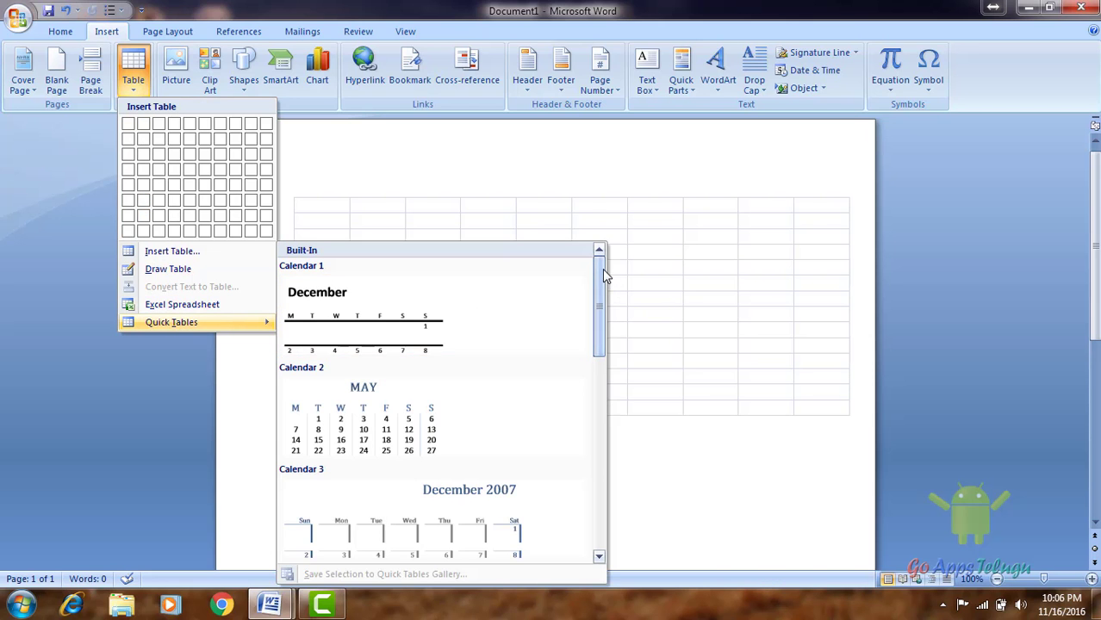
left_click_drag(601, 277, 600, 465)
left_click(321, 309)
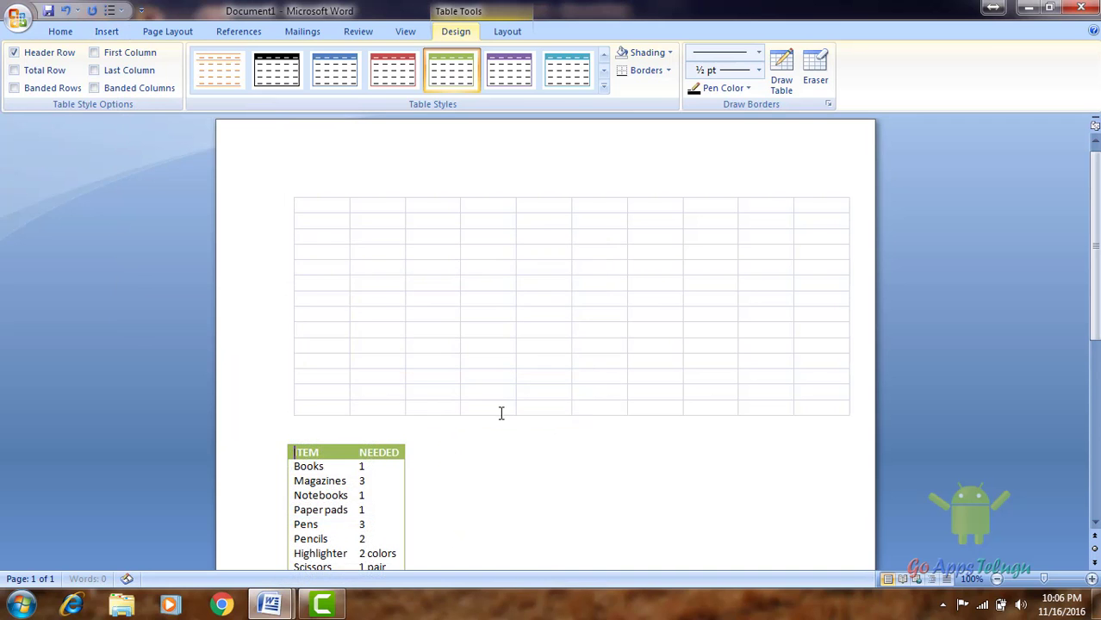
scroll(465, 410, "down", 5)
double_click(362, 272)
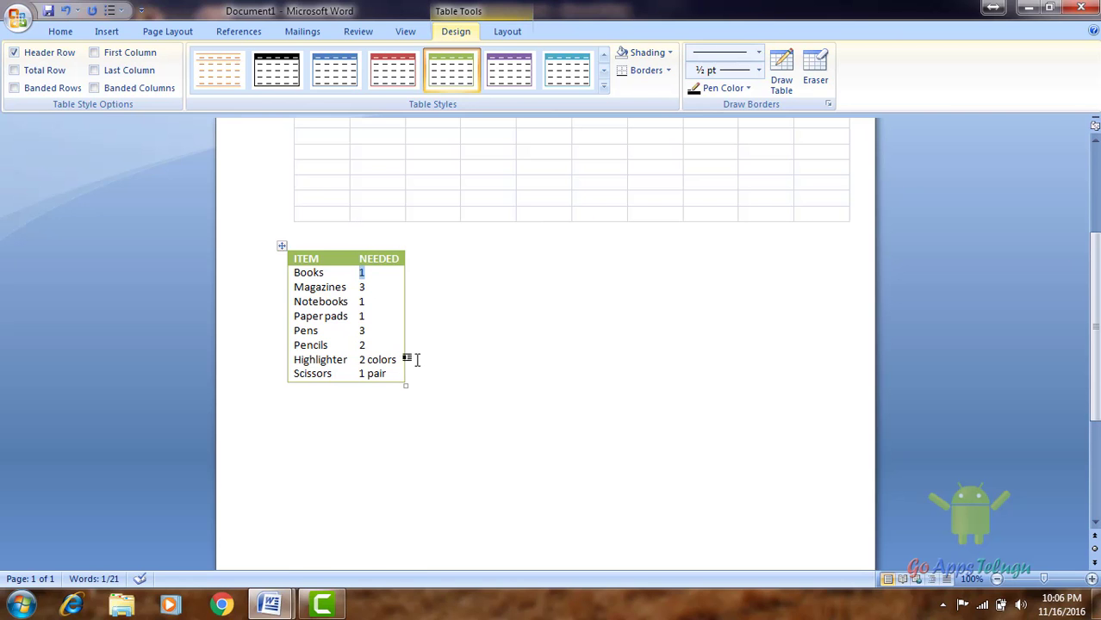
scroll(461, 379, "up", 5)
Pick the thick 3 pt Pen Style line and place the cursor below the item list.
left_click(105, 33)
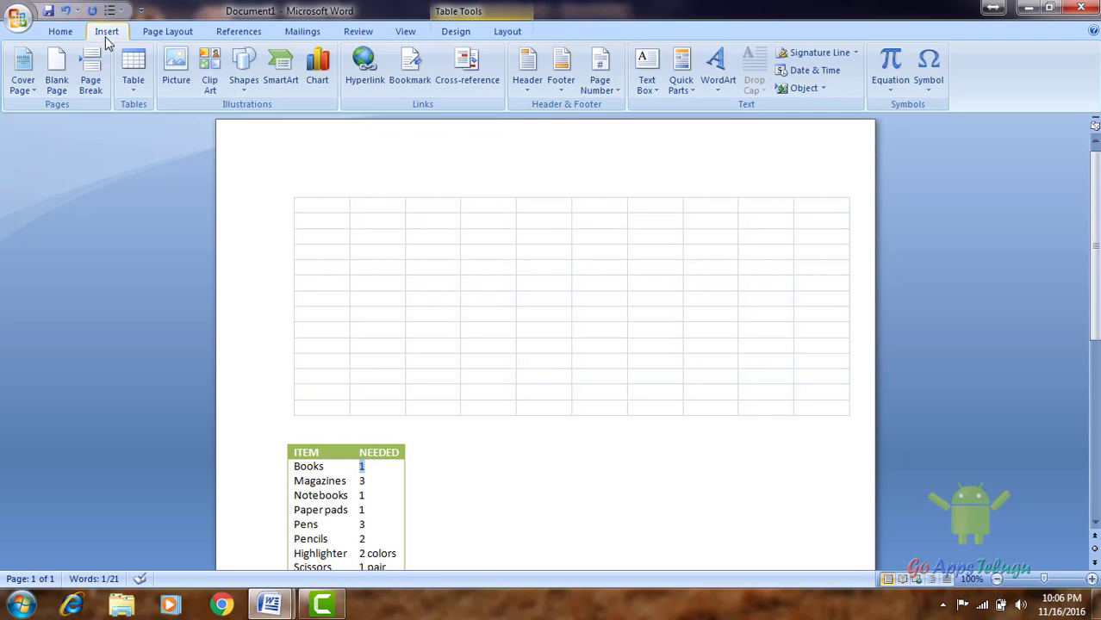
left_click(133, 77)
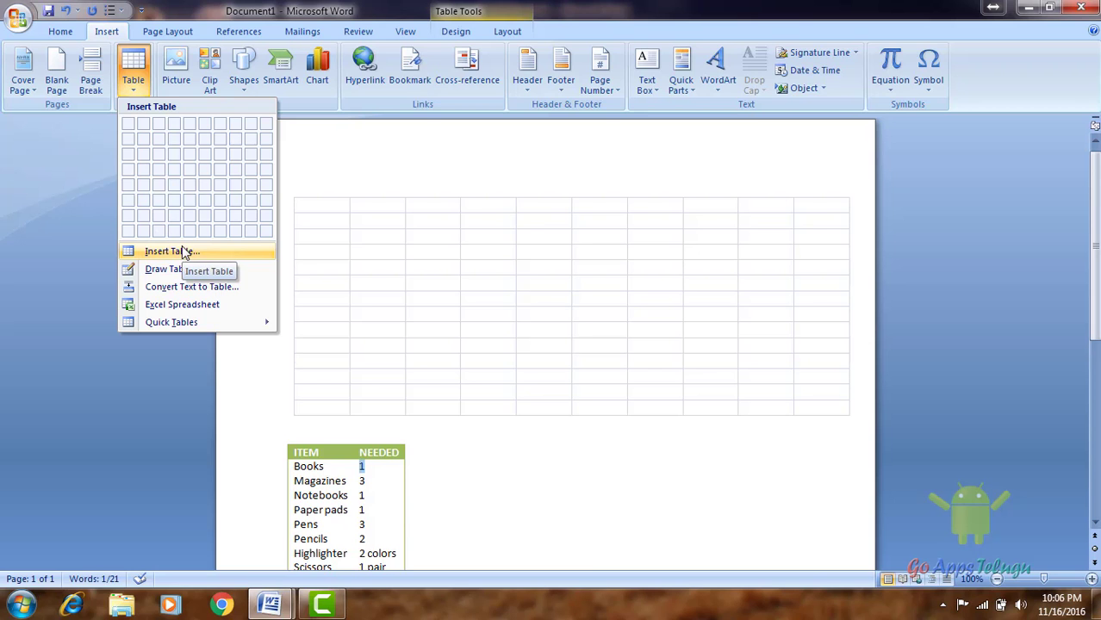
left_click(465, 482)
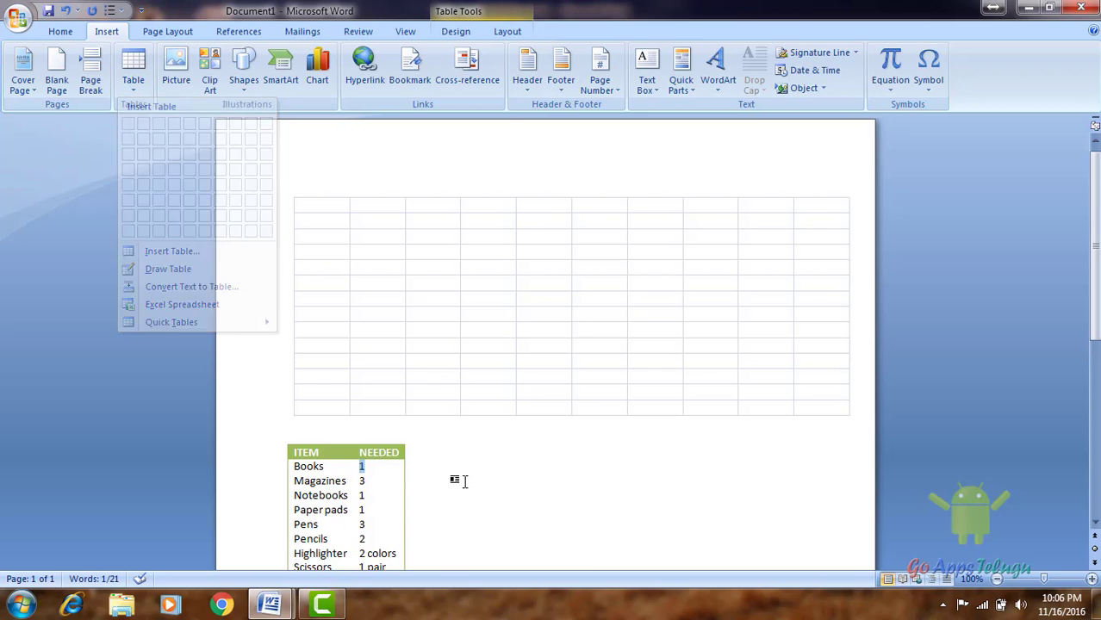
left_click(463, 16)
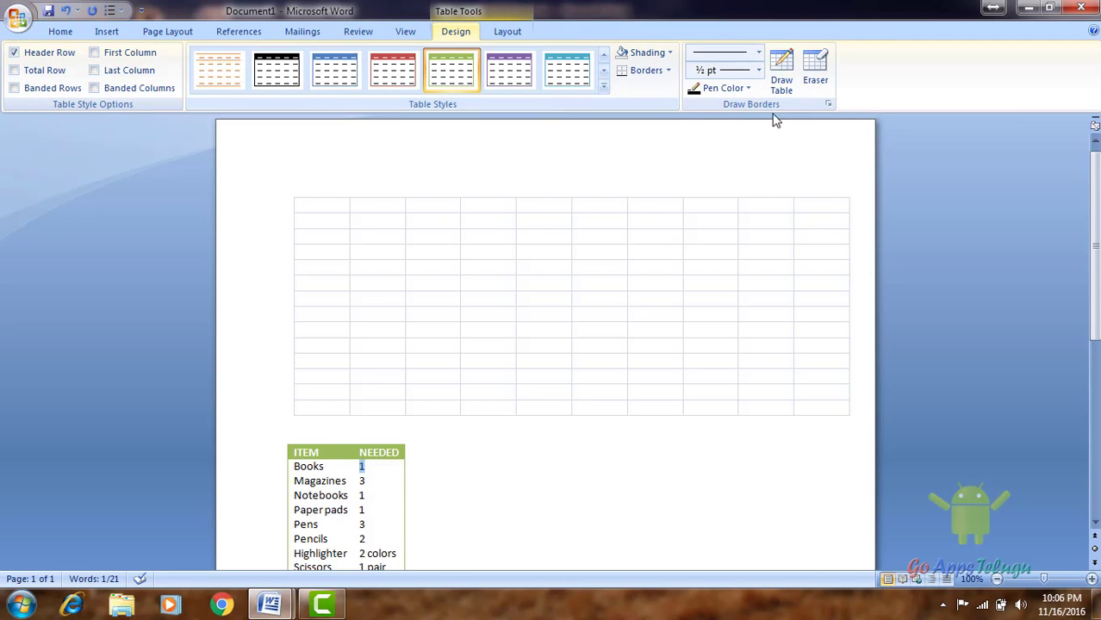
left_click(758, 53)
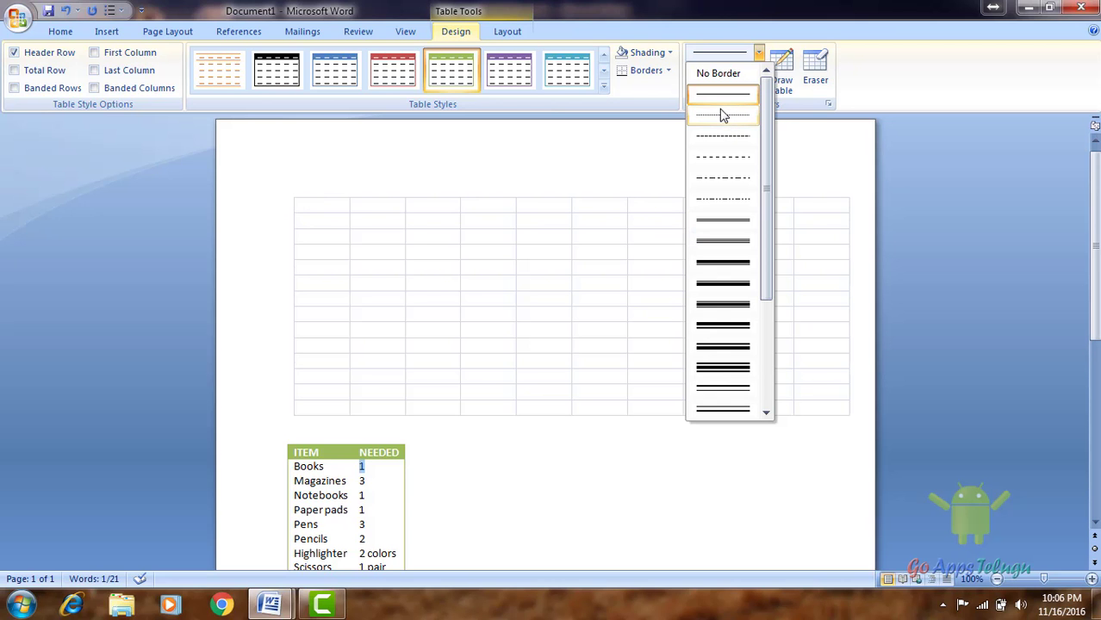
left_click(724, 261)
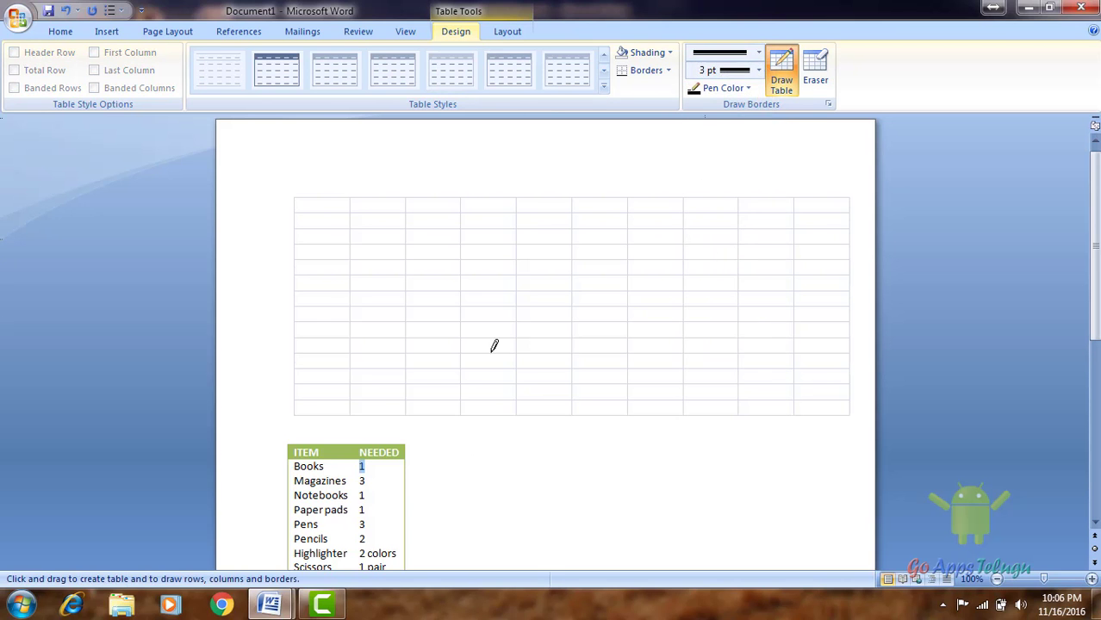
scroll(500, 413, "down", 4)
double_click(455, 390)
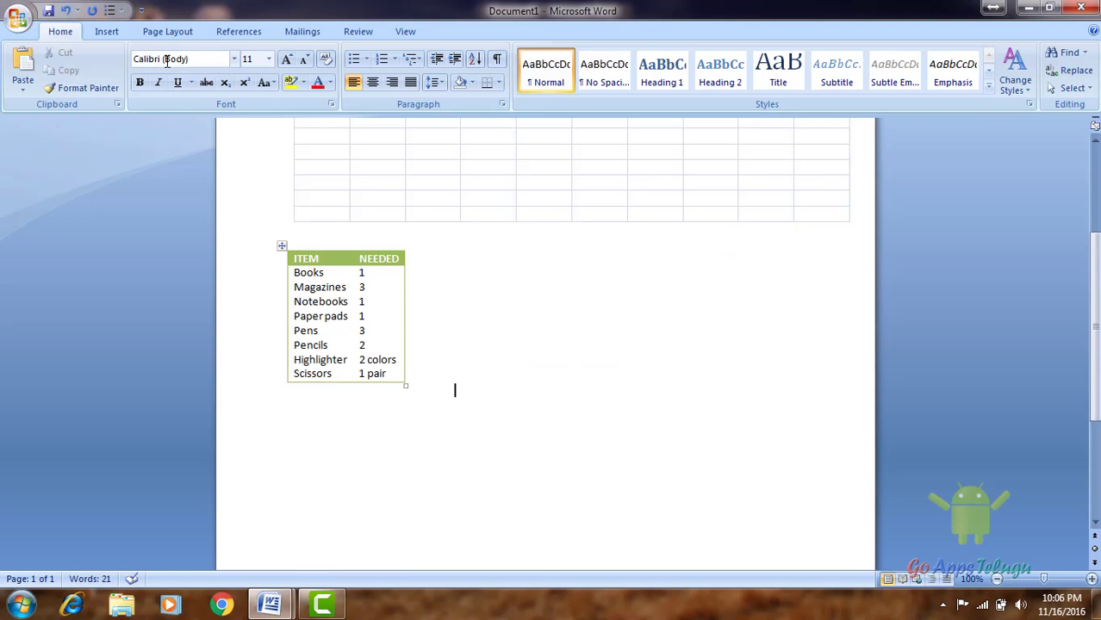
Insert a 6x2 table and draw a thick single-cell box below it.
left_click(107, 31)
left_click(133, 69)
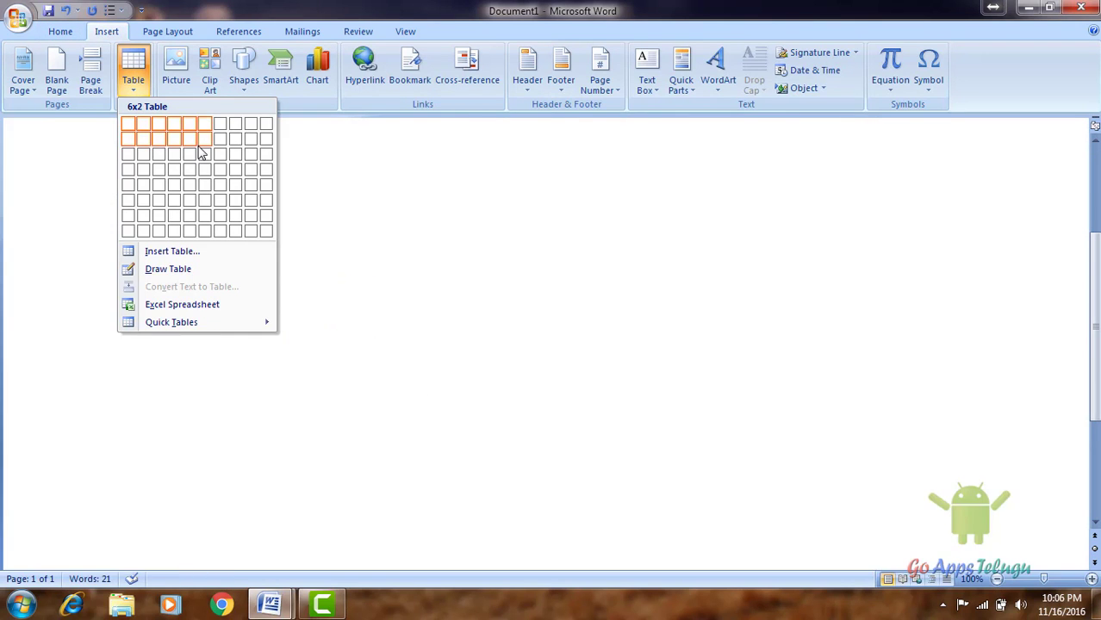
left_click(198, 148)
left_click(758, 53)
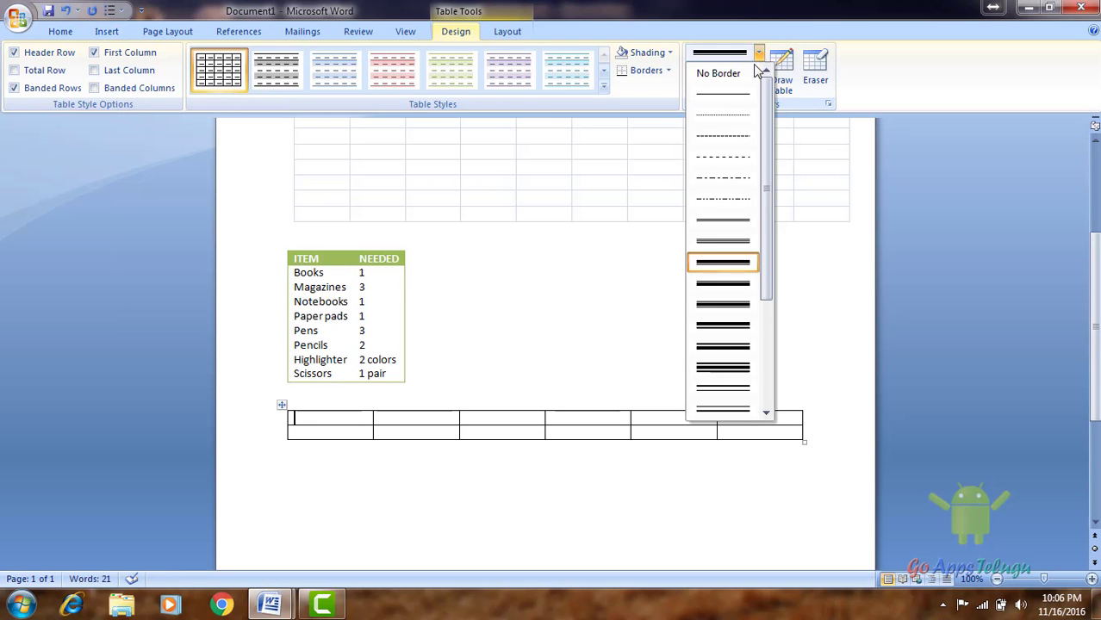
left_click(722, 346)
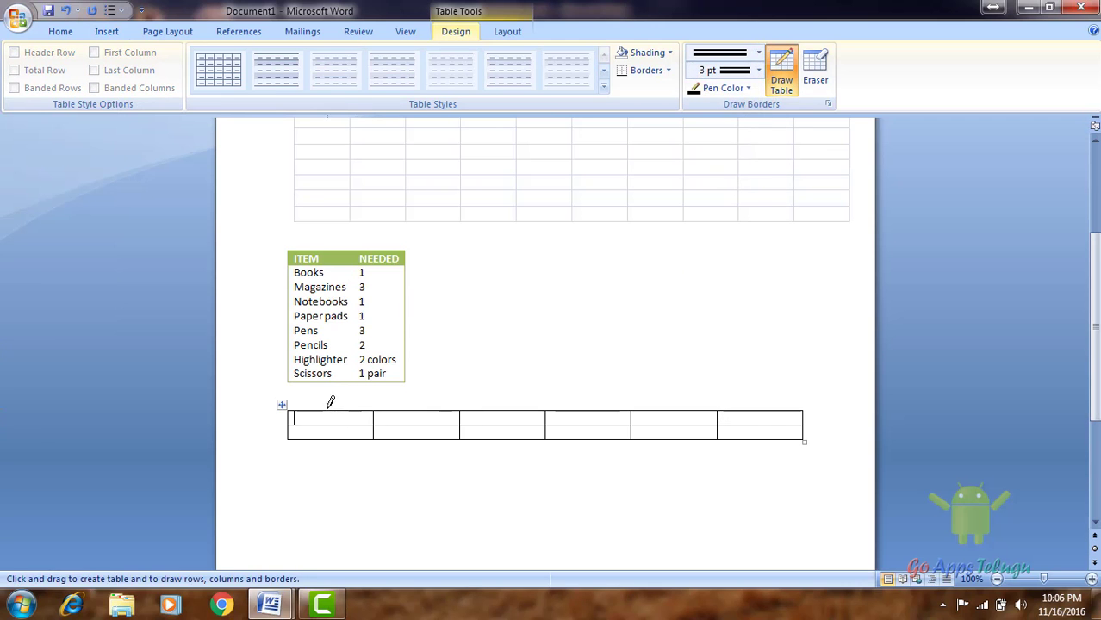
left_click_drag(301, 443, 575, 504)
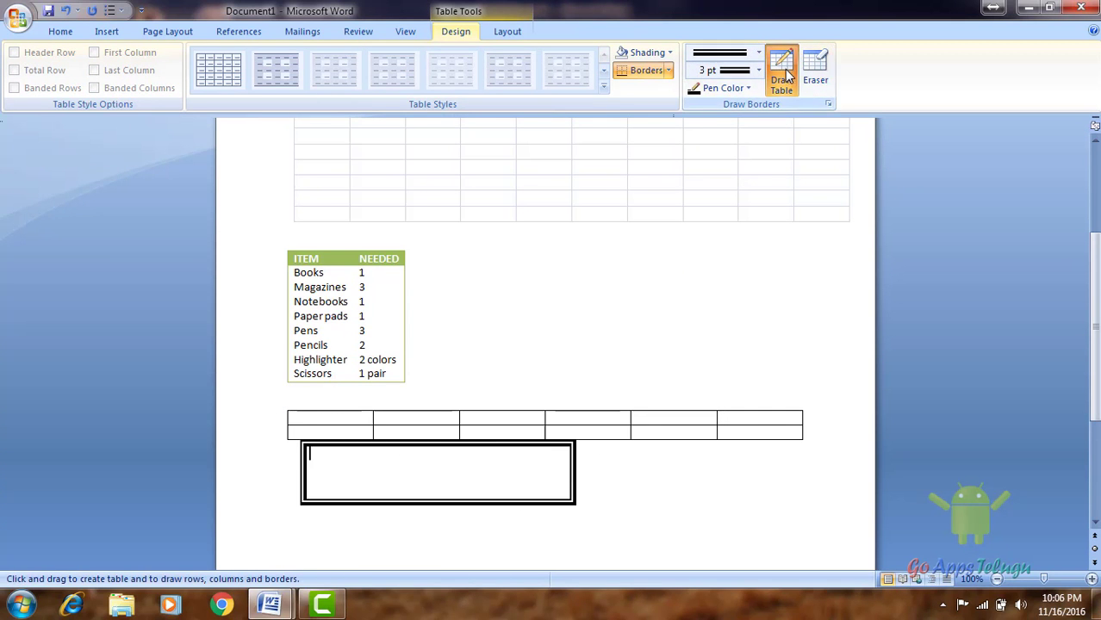
Erase two column dividers to merge the last columns, then erase the drawn box.
left_click(816, 79)
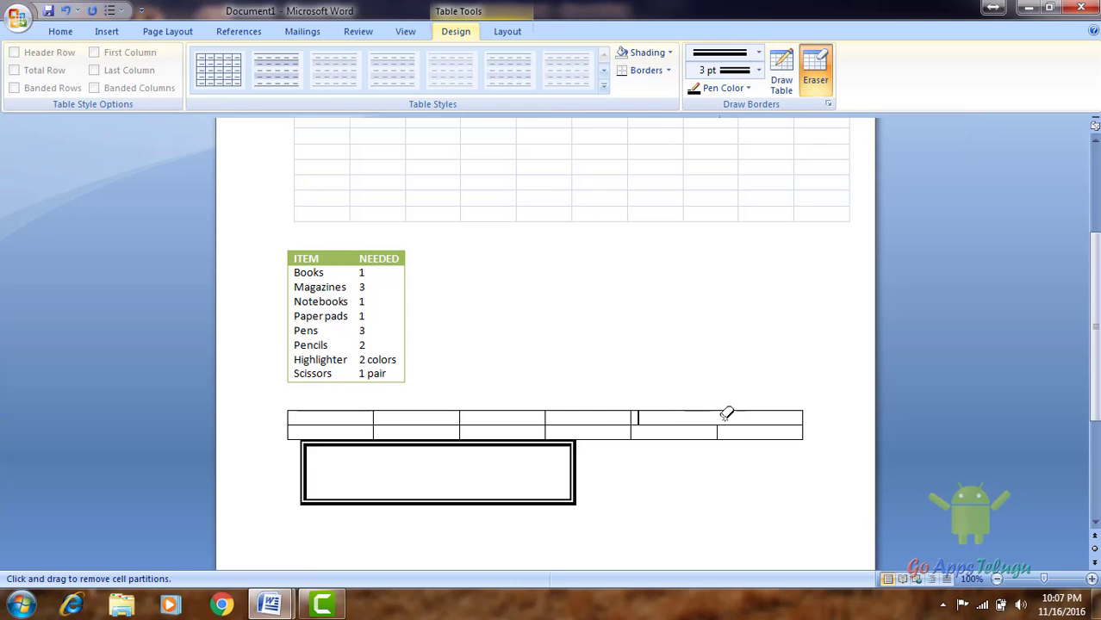
left_click_drag(726, 411, 719, 431)
mouse_move(632, 417)
left_mouse_down()
mouse_move(632, 436)
mouse_move(571, 498)
left_mouse_up()
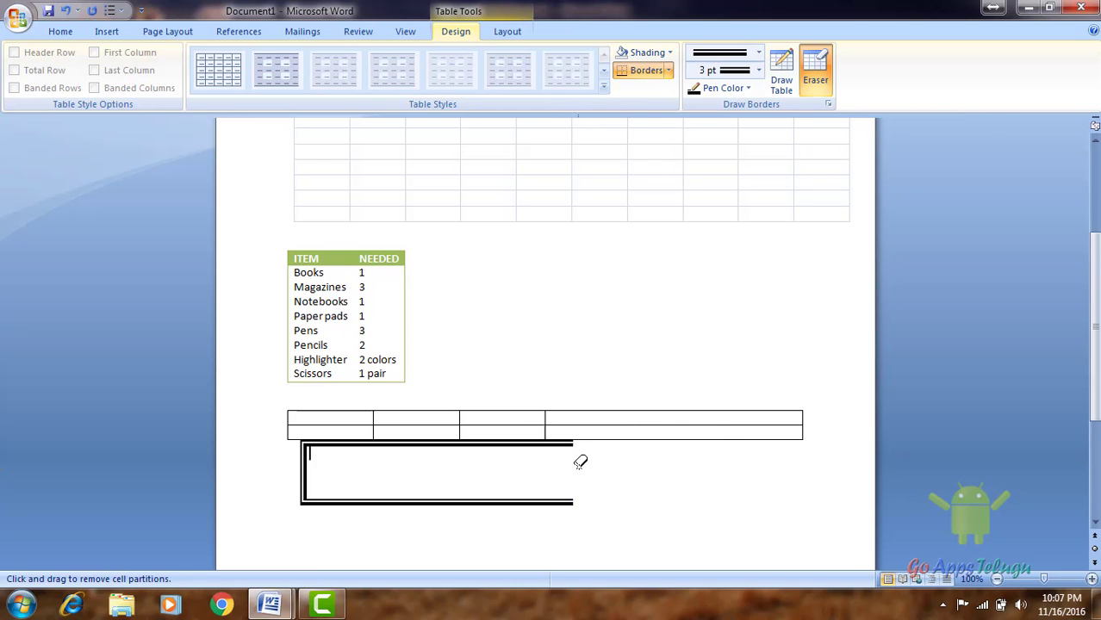
left_click_drag(487, 500, 361, 501)
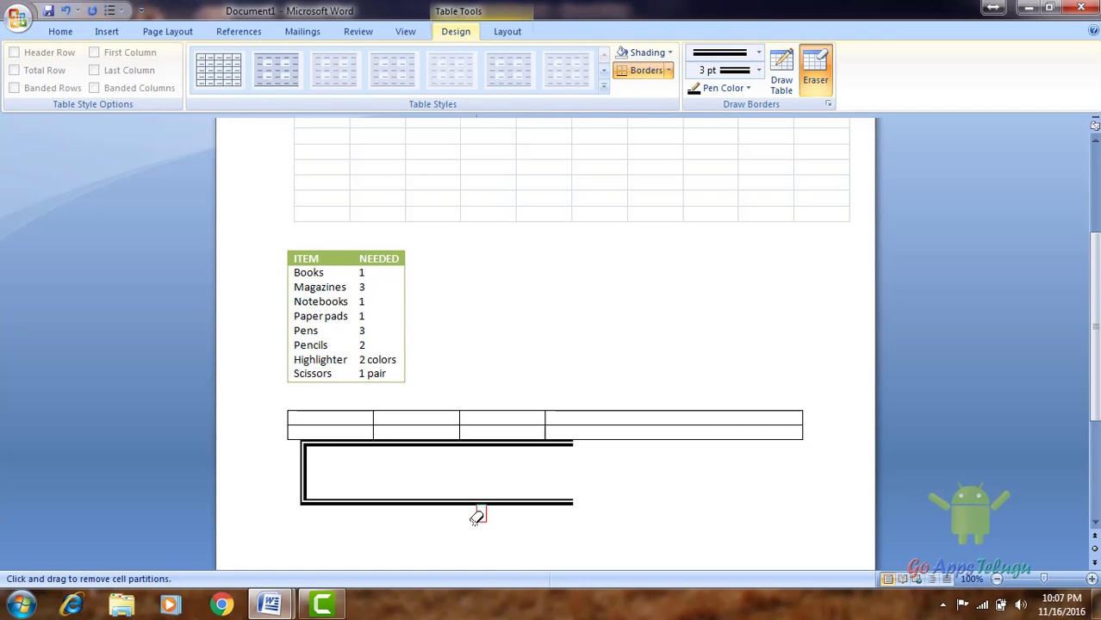
left_click_drag(482, 504, 400, 430)
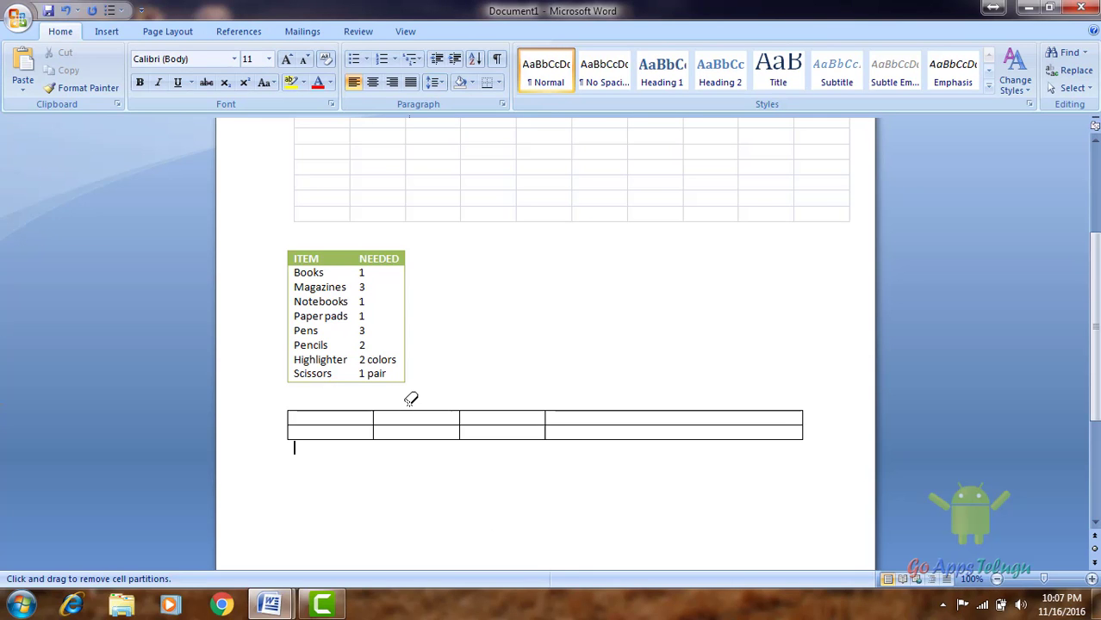
key("Escape")
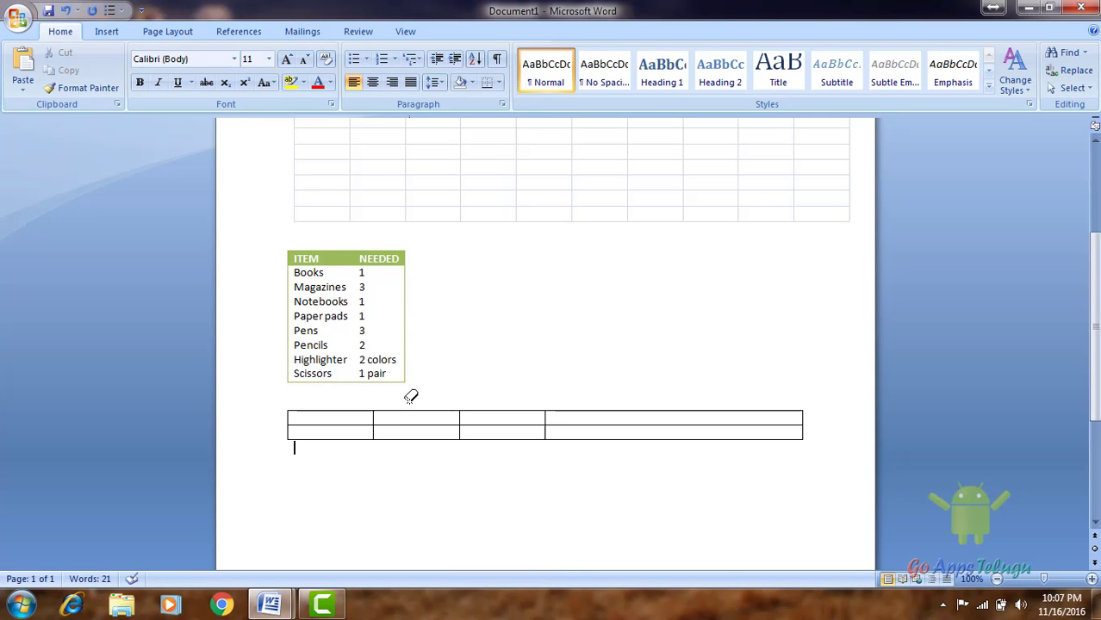
left_click(402, 417)
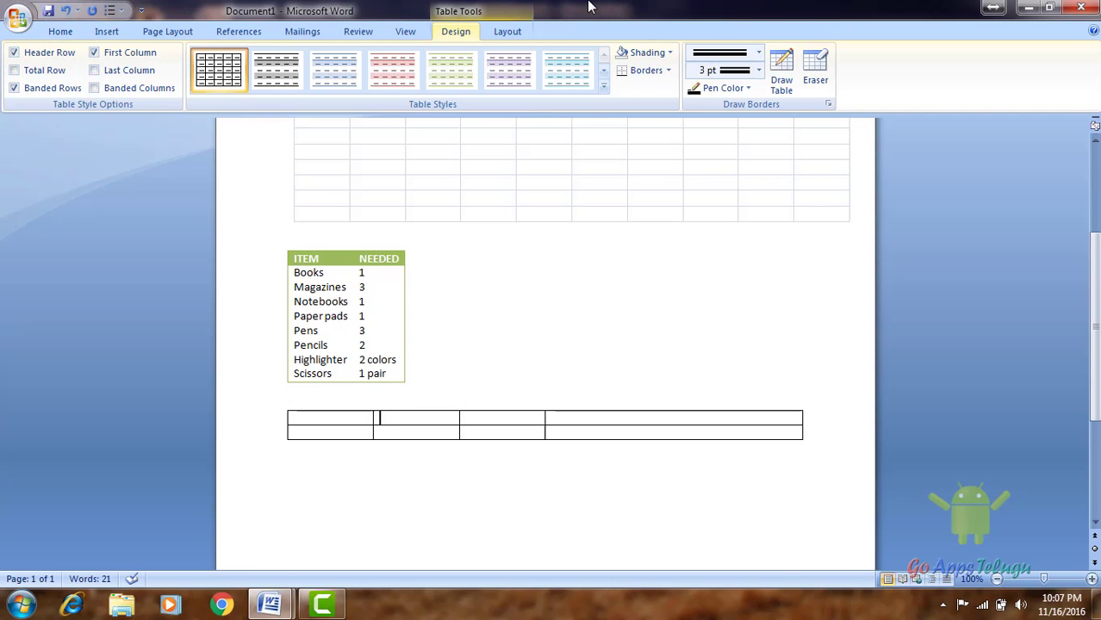
left_click(514, 385)
scroll(515, 385, "down", 2)
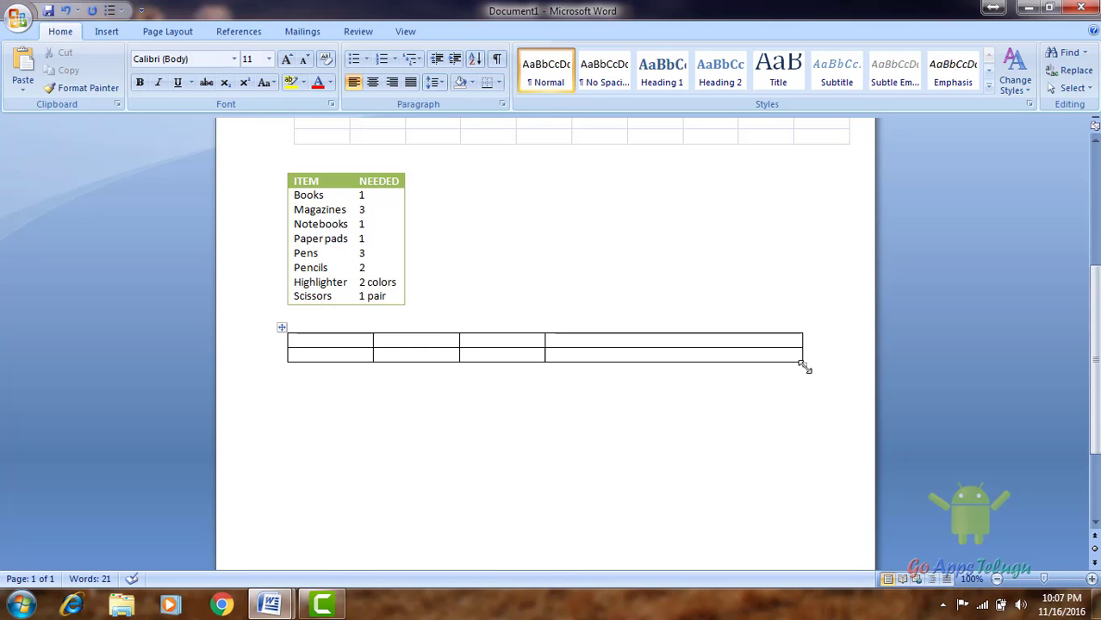
Stretch the two-row, four-column table downward by its resize handle so its rows are much taller.
left_click_drag(803, 366, 807, 541)
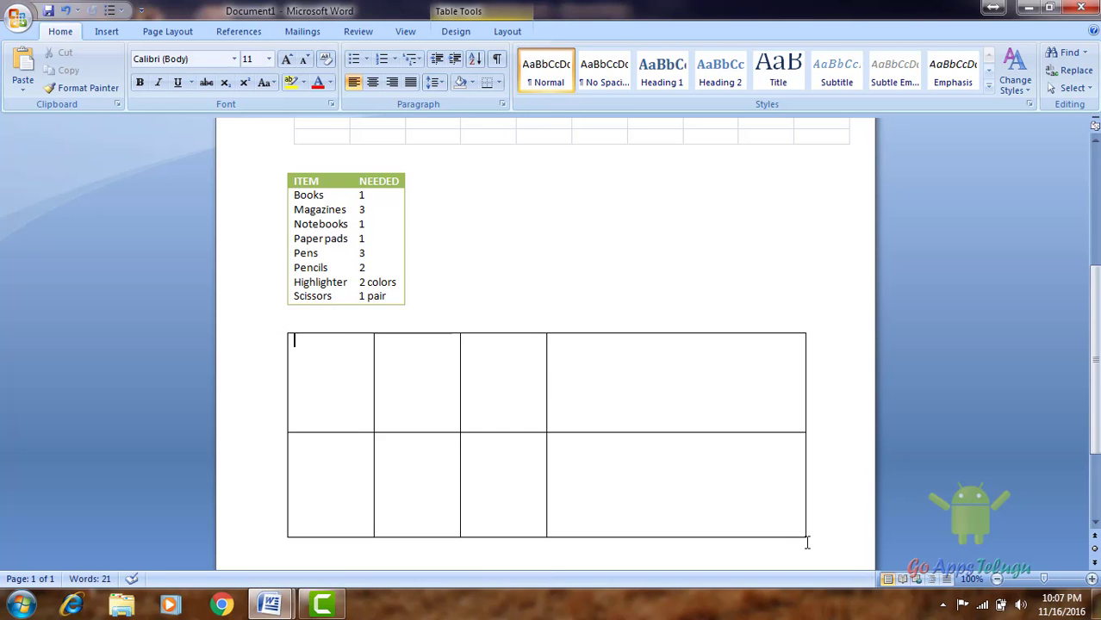